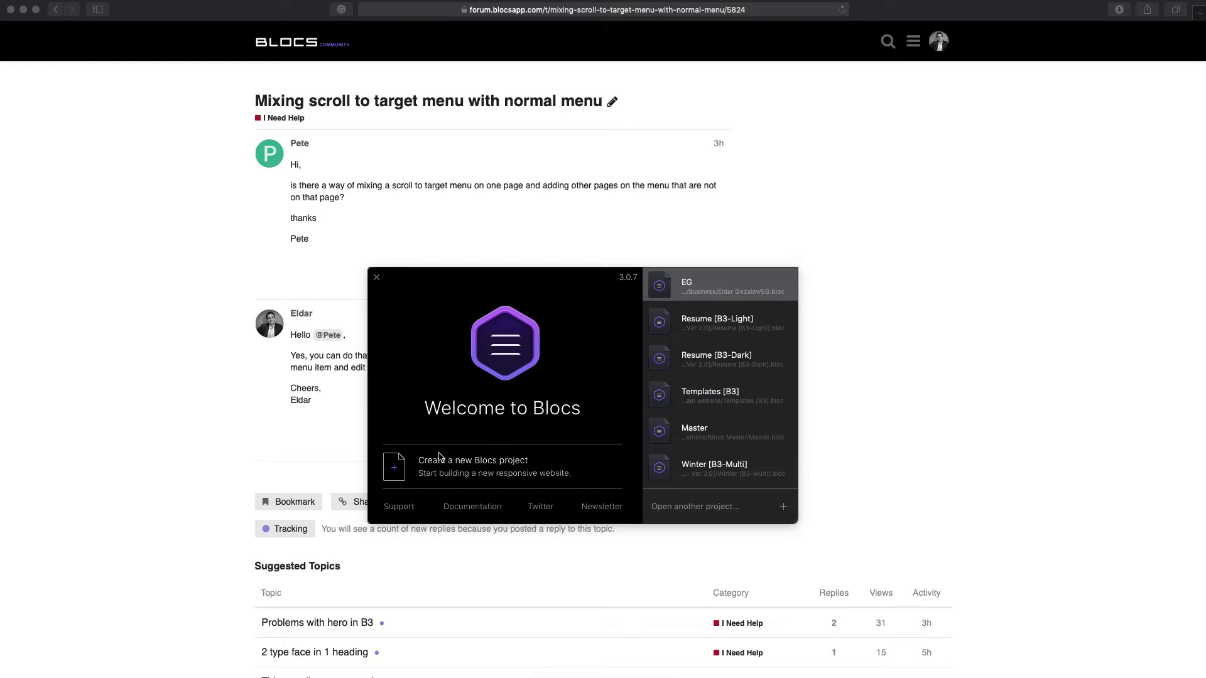
Create a new blank Blocs project from the Welcome window
{"action": "key", "text": "super+n"}
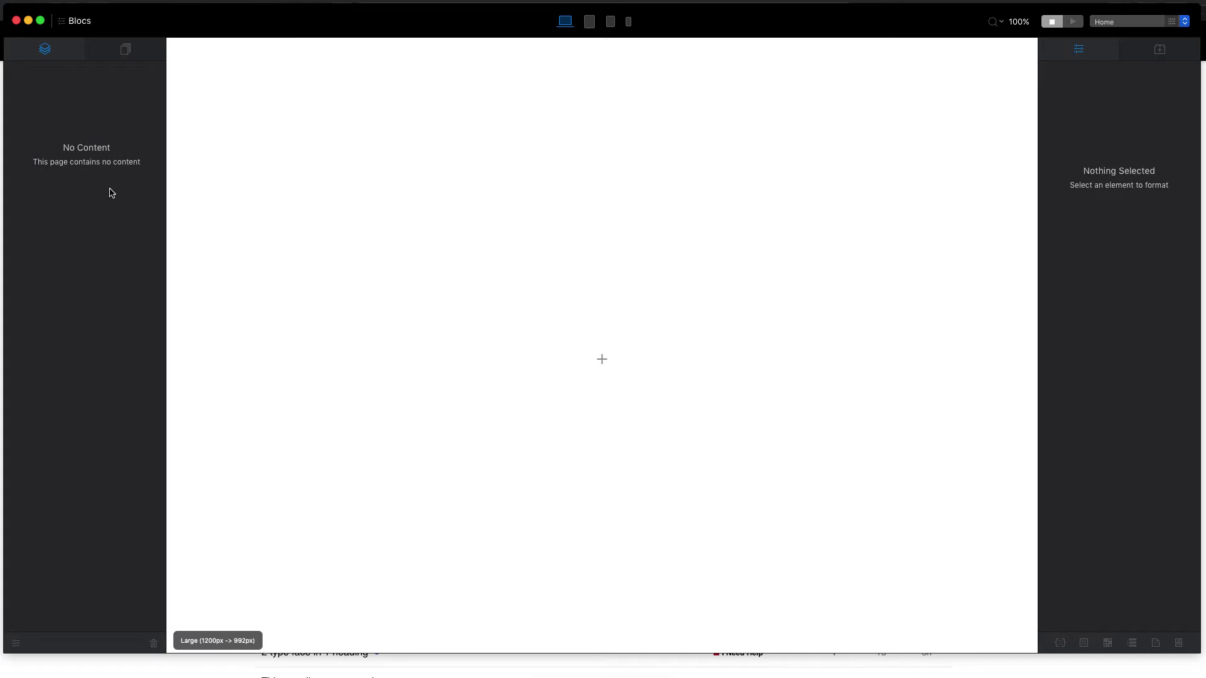
Add a Structure 1 Column bloc to the empty Home page and duplicate it
{"action": "left_click", "coordinate": [604, 358]}
{"action": "left_click", "coordinate": [701, 214]}
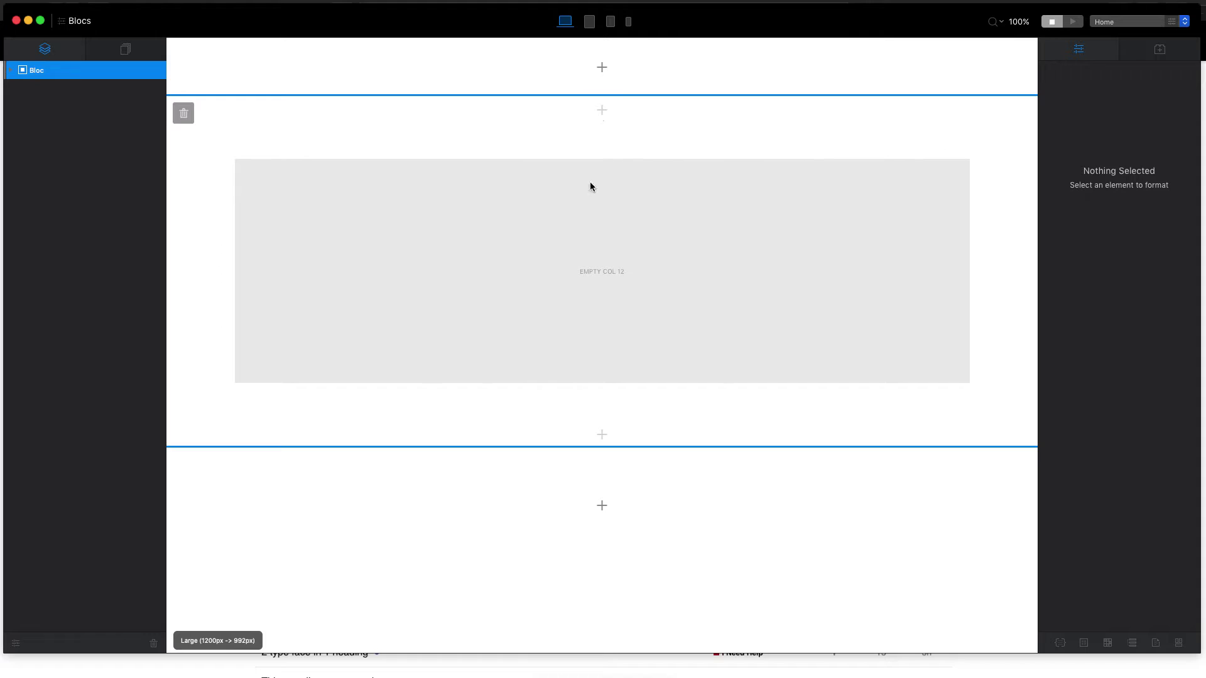
{"action": "left_click", "coordinate": [560, 154]}
{"action": "key", "text": "super+d"}
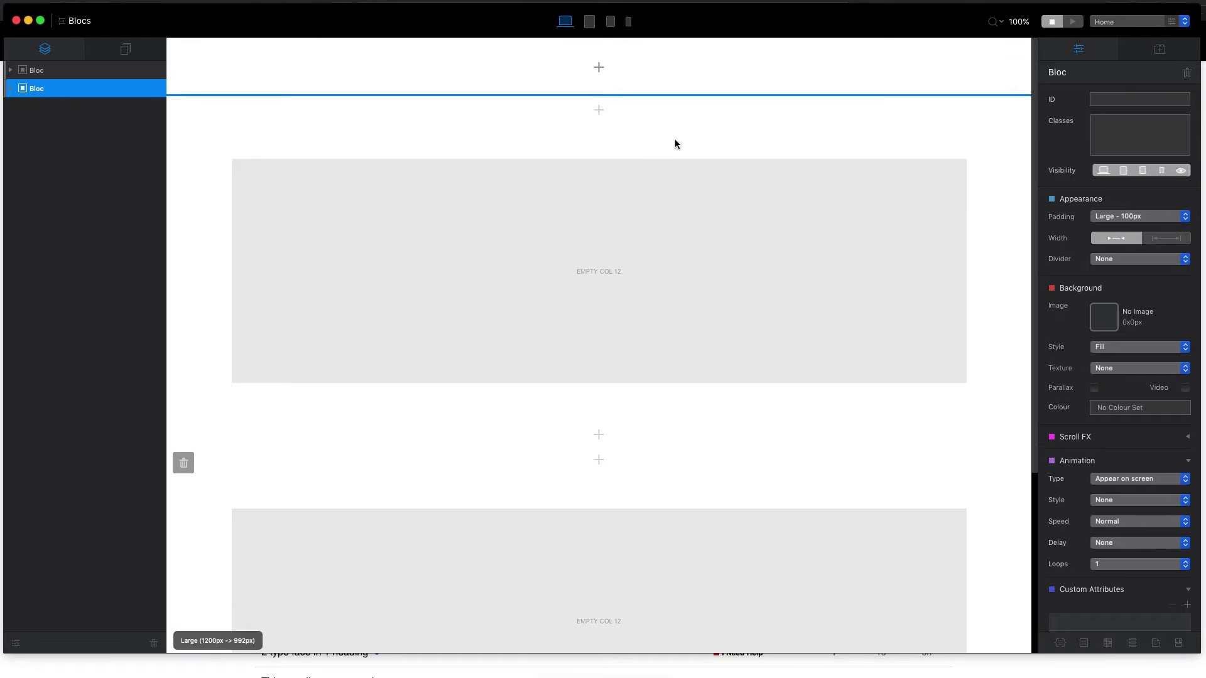
Insert a Navigation Menu Center bloc at the top and show the site's page list
{"action": "left_click", "coordinate": [599, 67]}
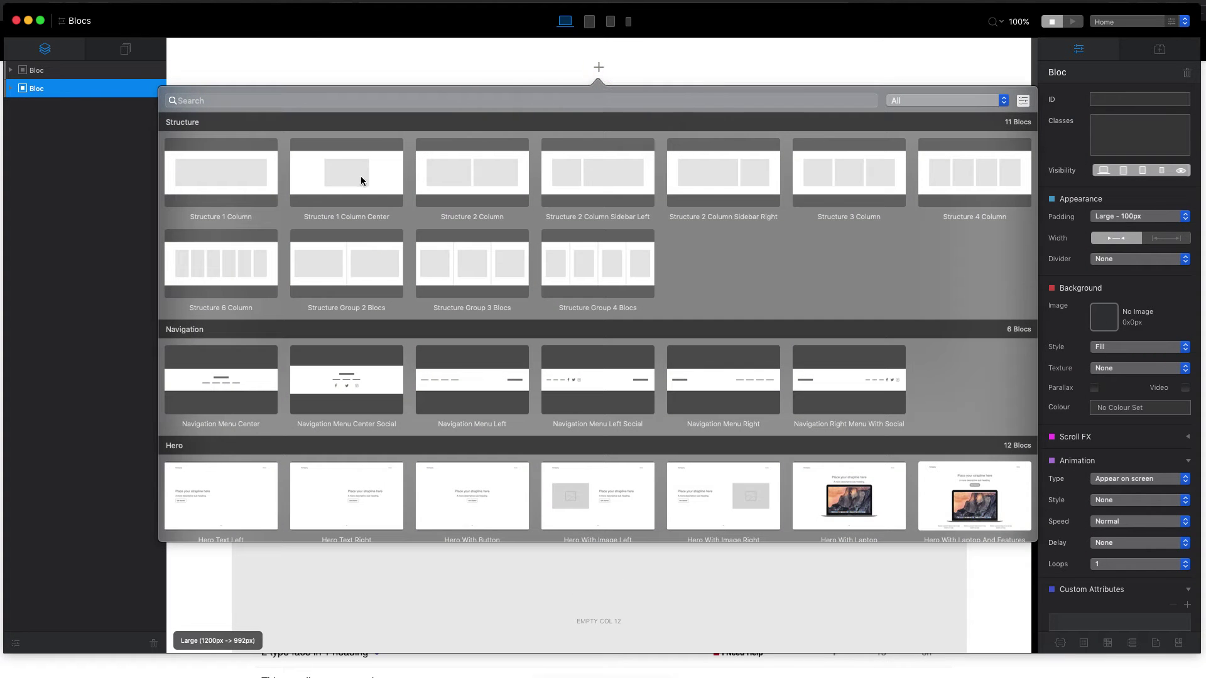
{"action": "left_click", "coordinate": [229, 380]}
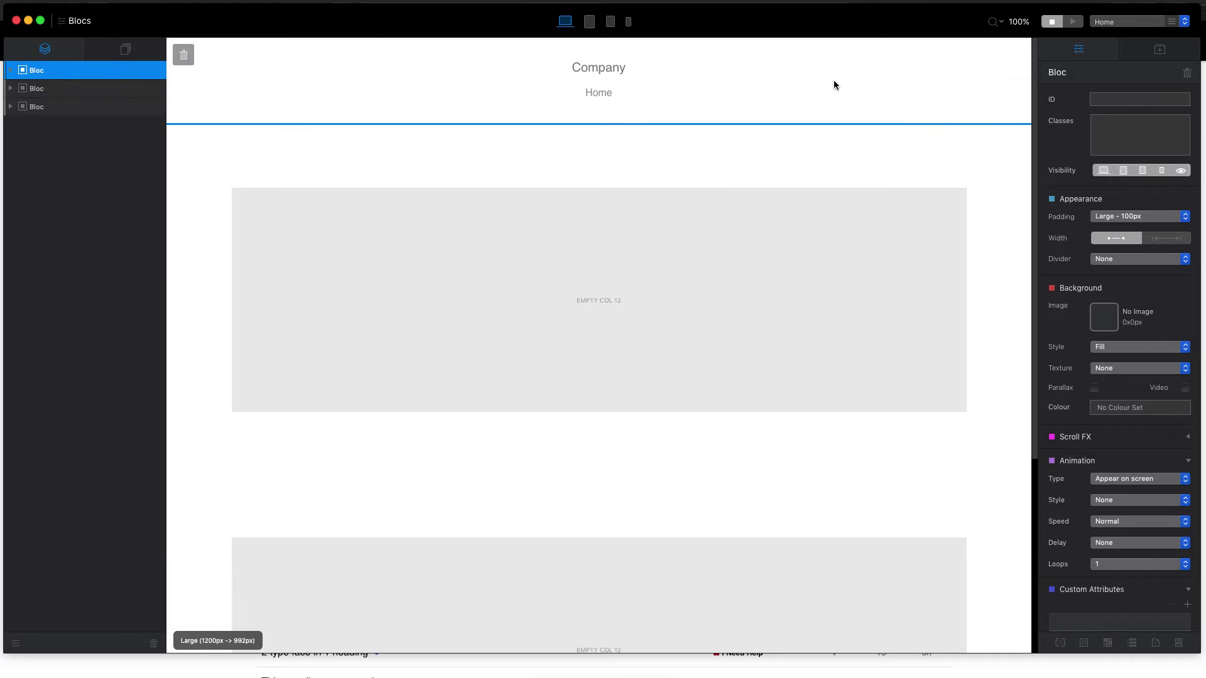
{"action": "left_click", "coordinate": [320, 152]}
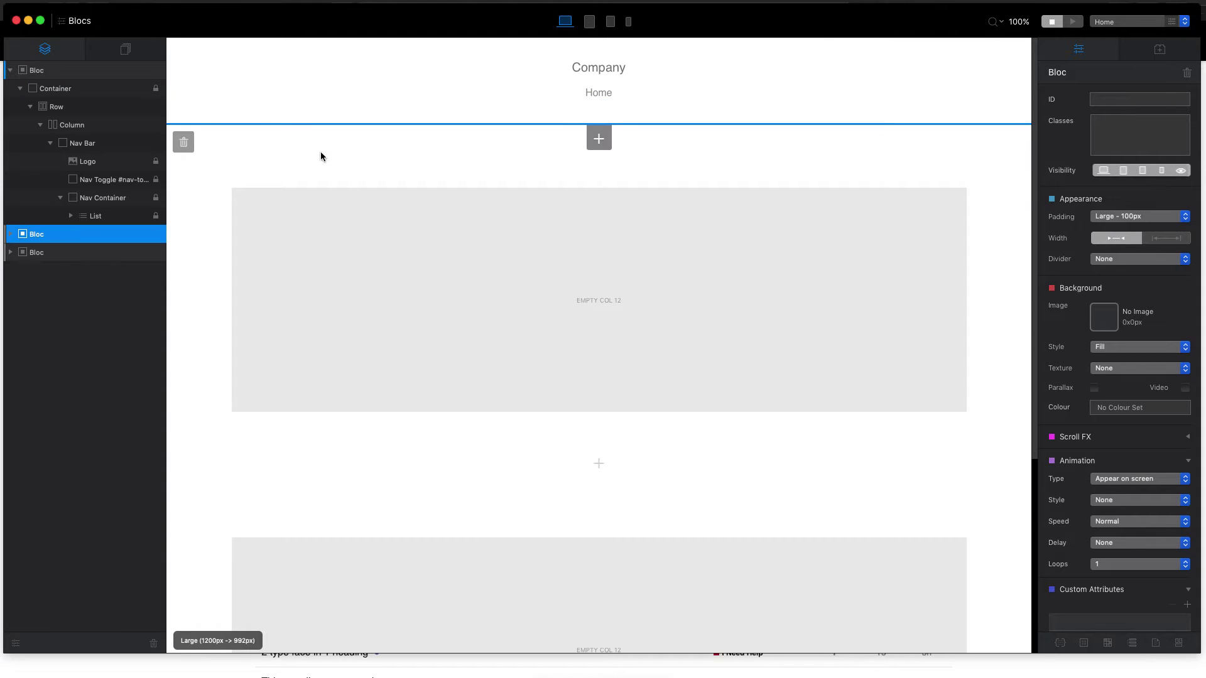
{"action": "left_click", "coordinate": [264, 88]}
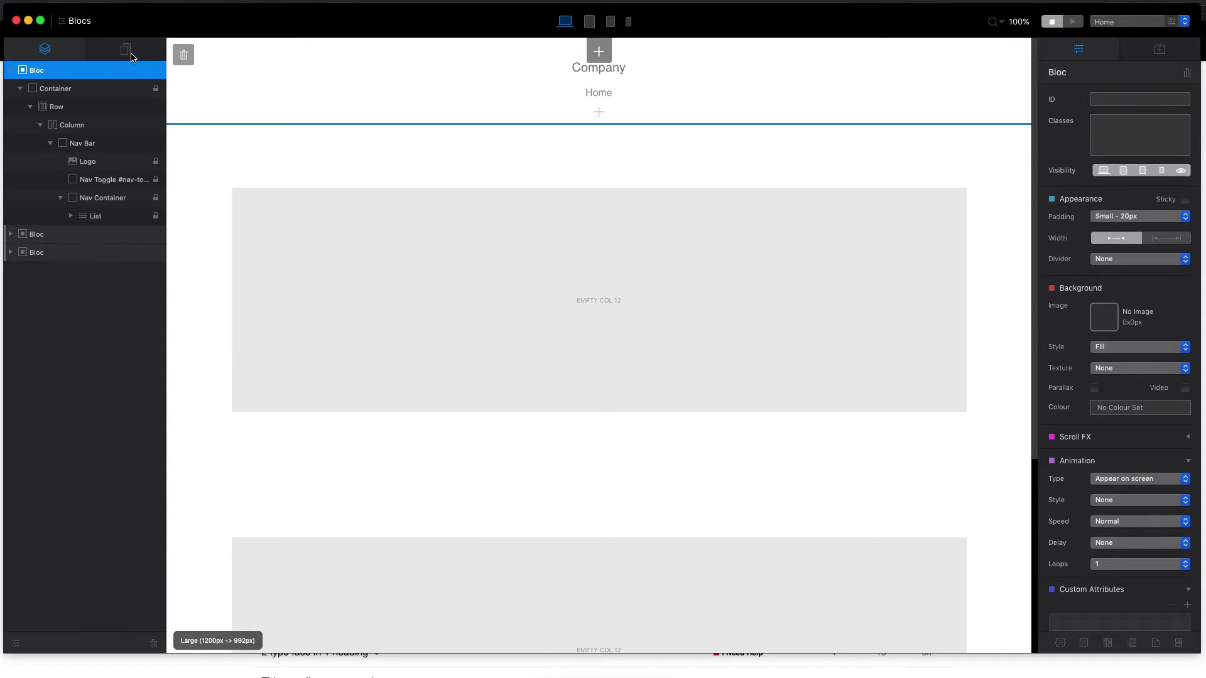
{"action": "left_click", "coordinate": [123, 50]}
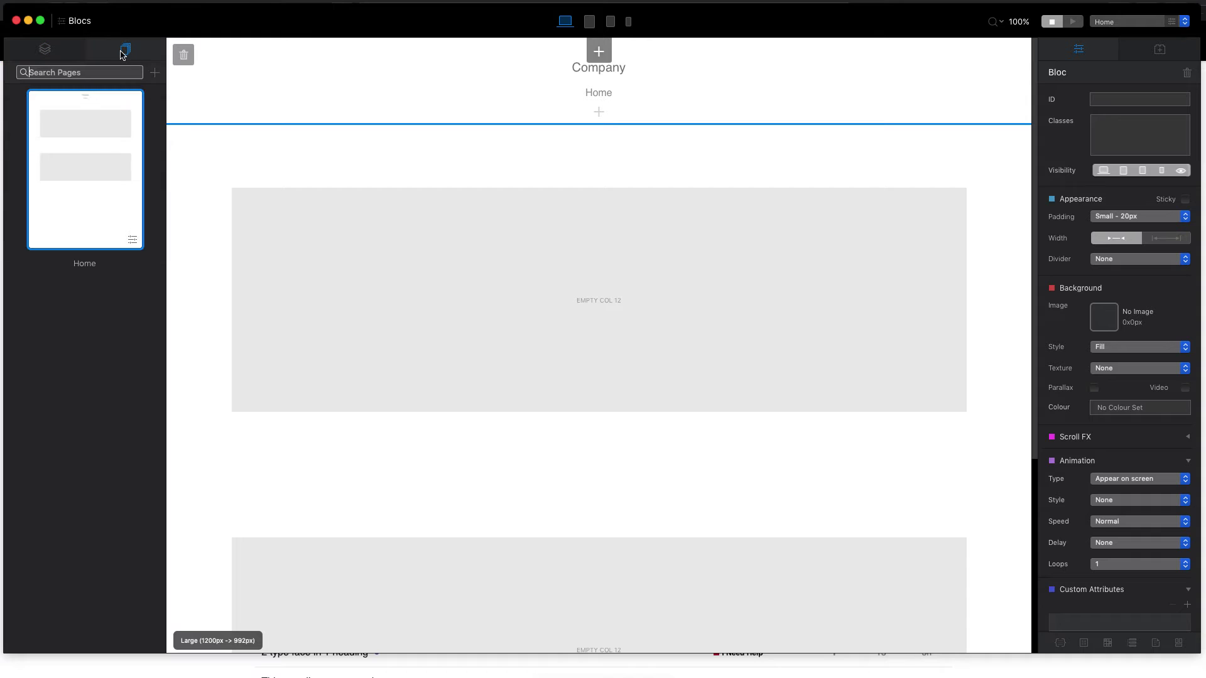
Create a new page named about
{"action": "left_click", "coordinate": [156, 72]}
{"action": "type", "text": "about"}
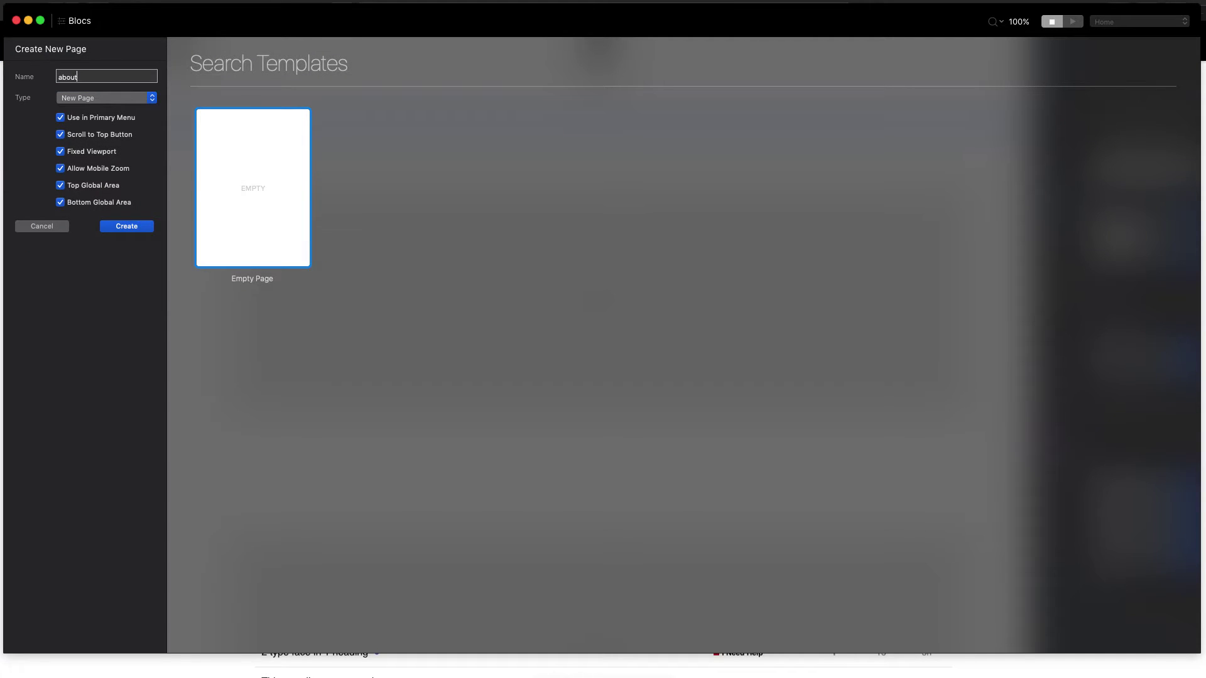
{"action": "key", "text": "Return"}
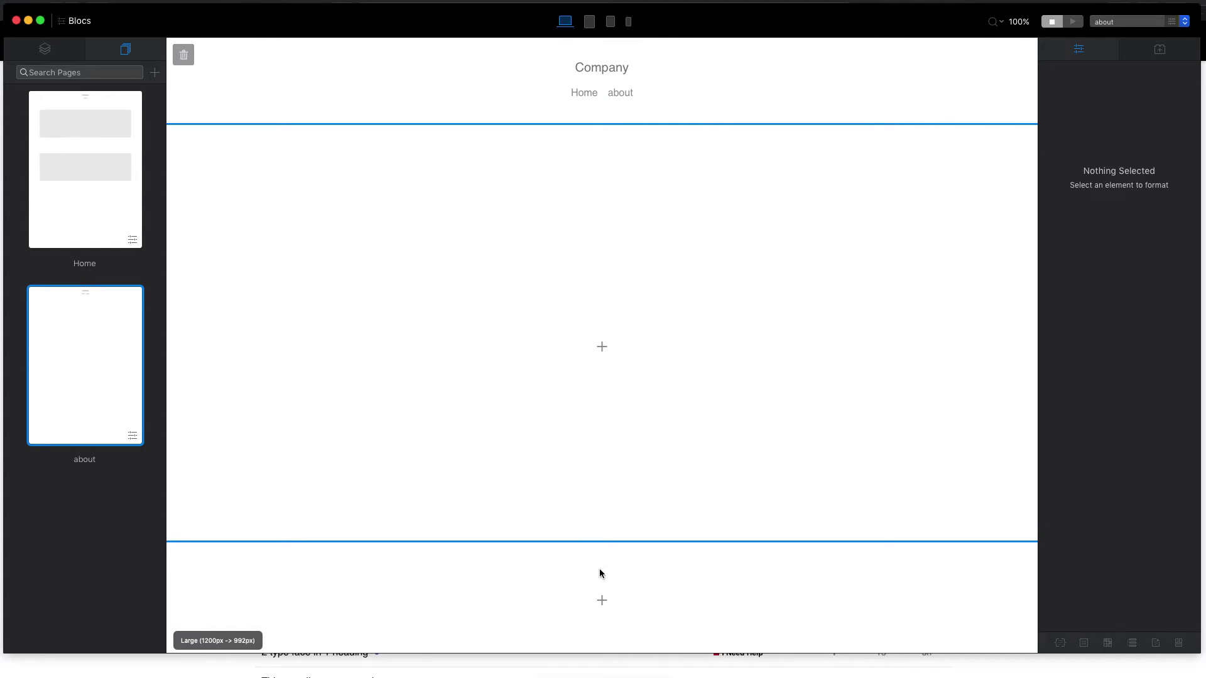
Add a one-column bloc to about and insert a contact Form into its column
{"action": "left_click", "coordinate": [602, 600]}
{"action": "left_click", "coordinate": [217, 210]}
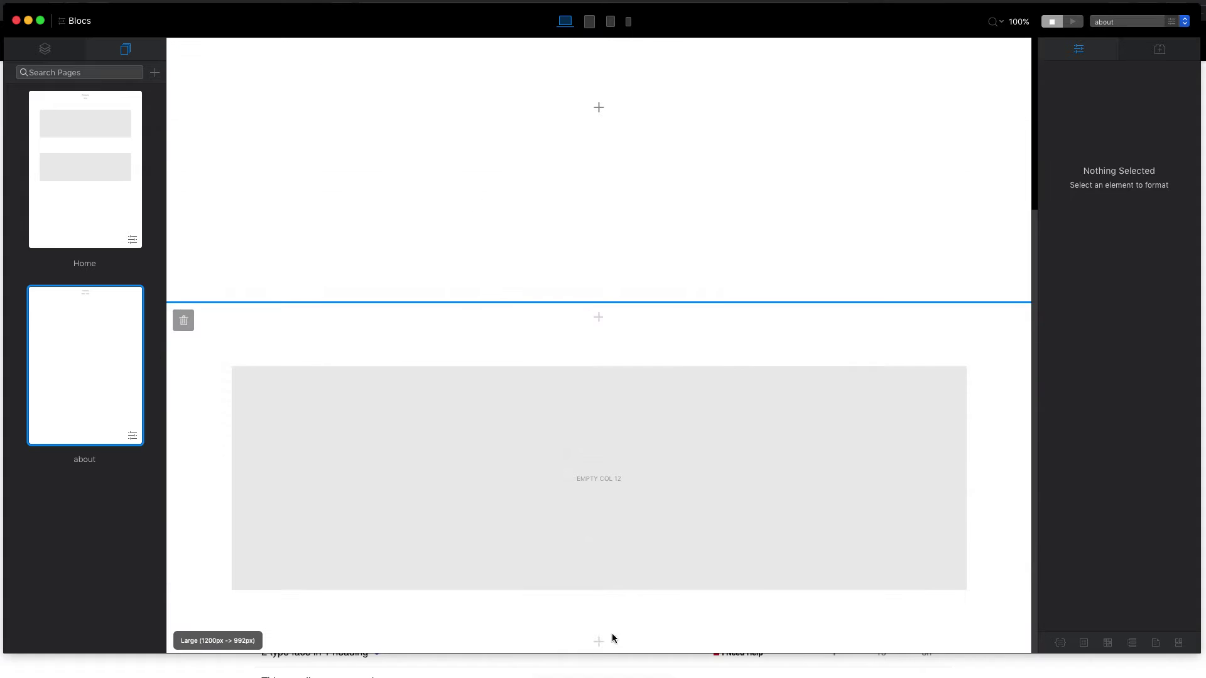
{"action": "left_click", "coordinate": [618, 459]}
{"action": "left_click", "coordinate": [602, 478]}
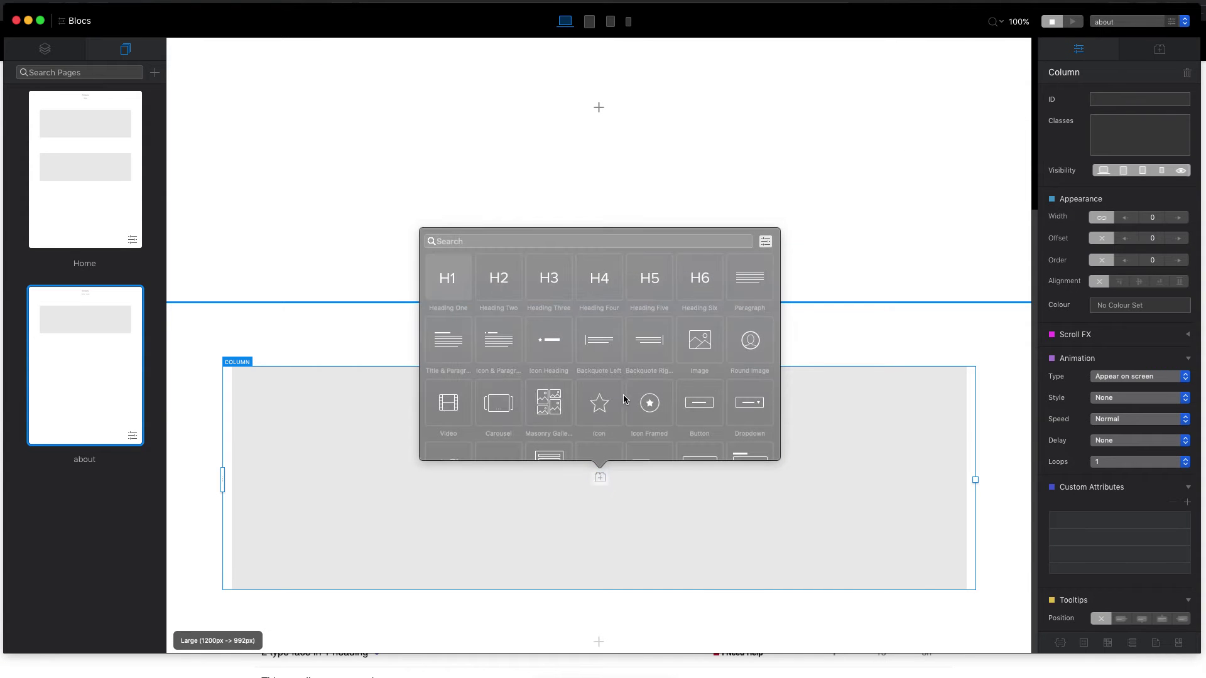
{"action": "scroll", "coordinate": [623, 393], "scroll_direction": "down", "scroll_amount": 5}
{"action": "scroll", "coordinate": [651, 383], "scroll_direction": "down", "scroll_amount": 2}
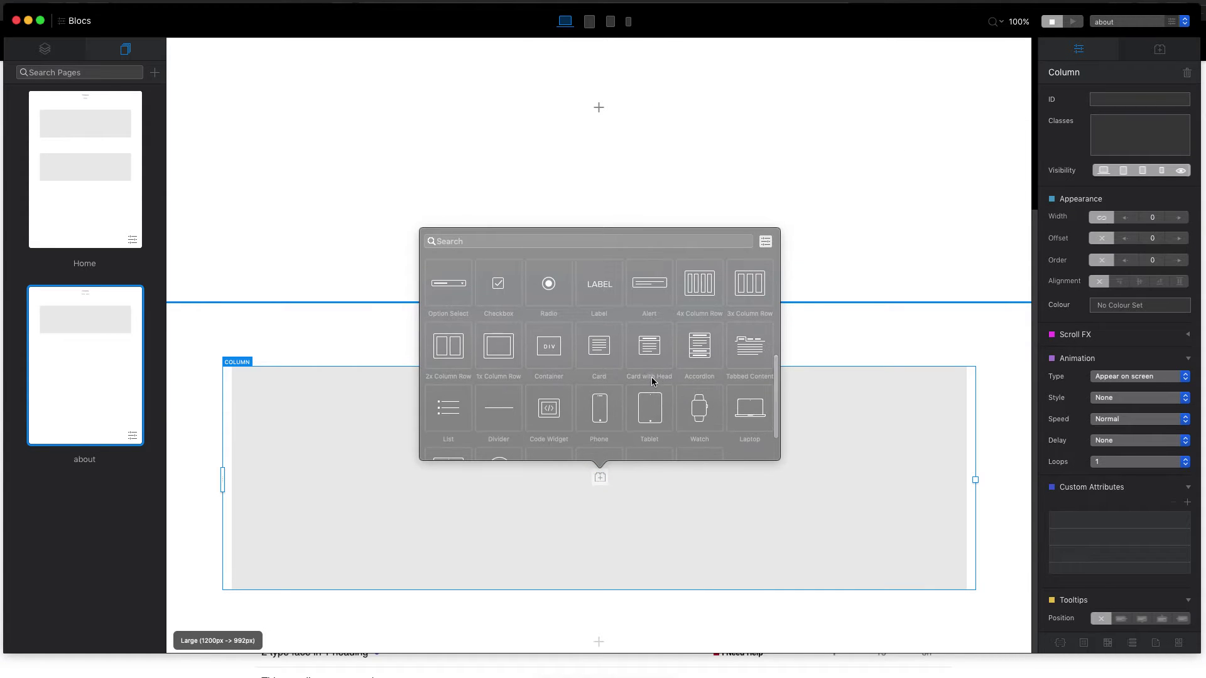
{"action": "type", "text": "form"}
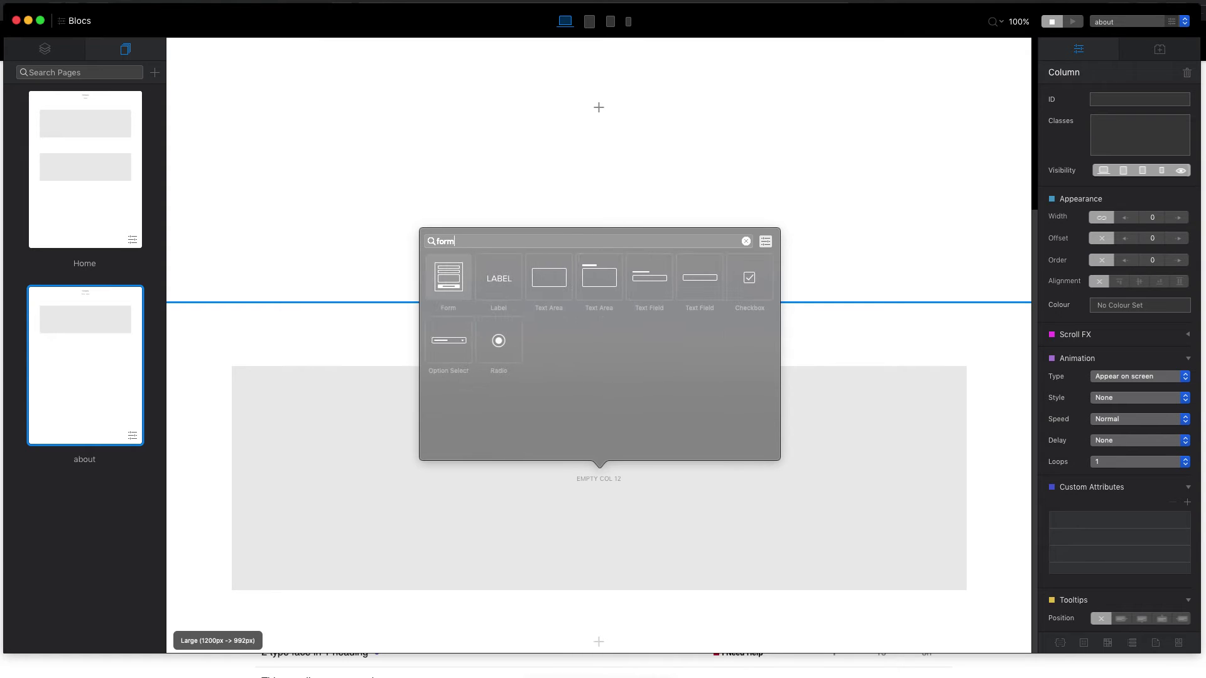
{"action": "left_click", "coordinate": [453, 275]}
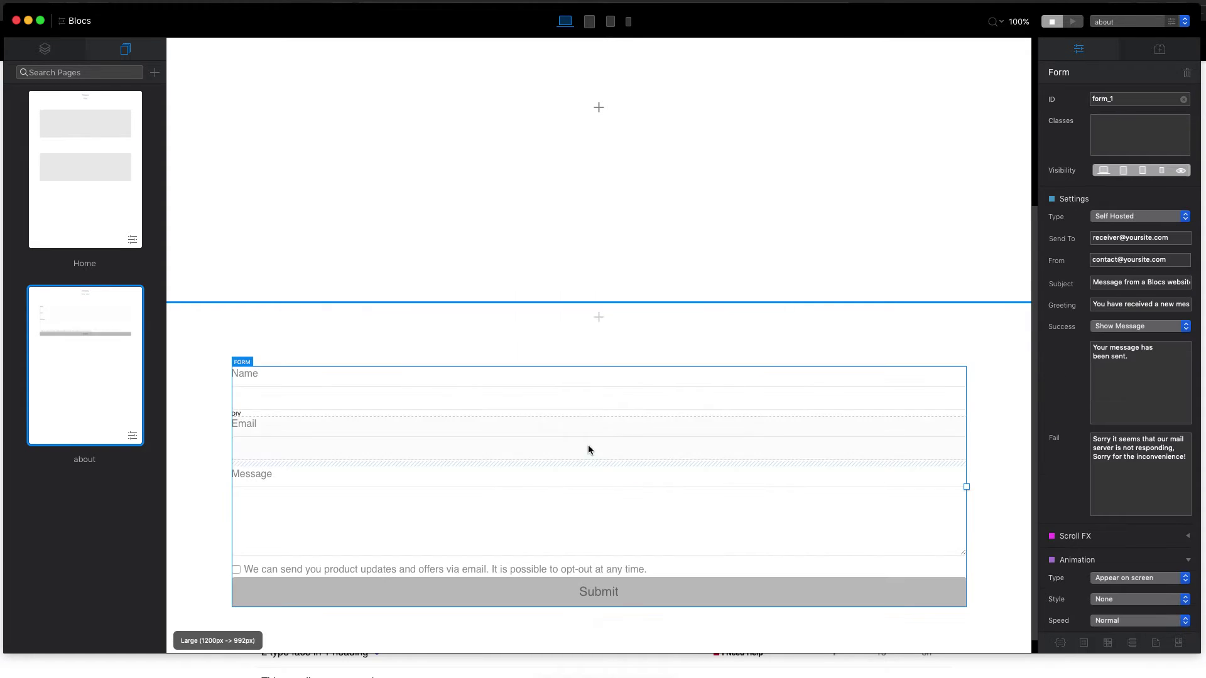
Insert a Feature 2 Column-1 Article Group bloc above the form and duplicate it
{"action": "left_click", "coordinate": [598, 327]}
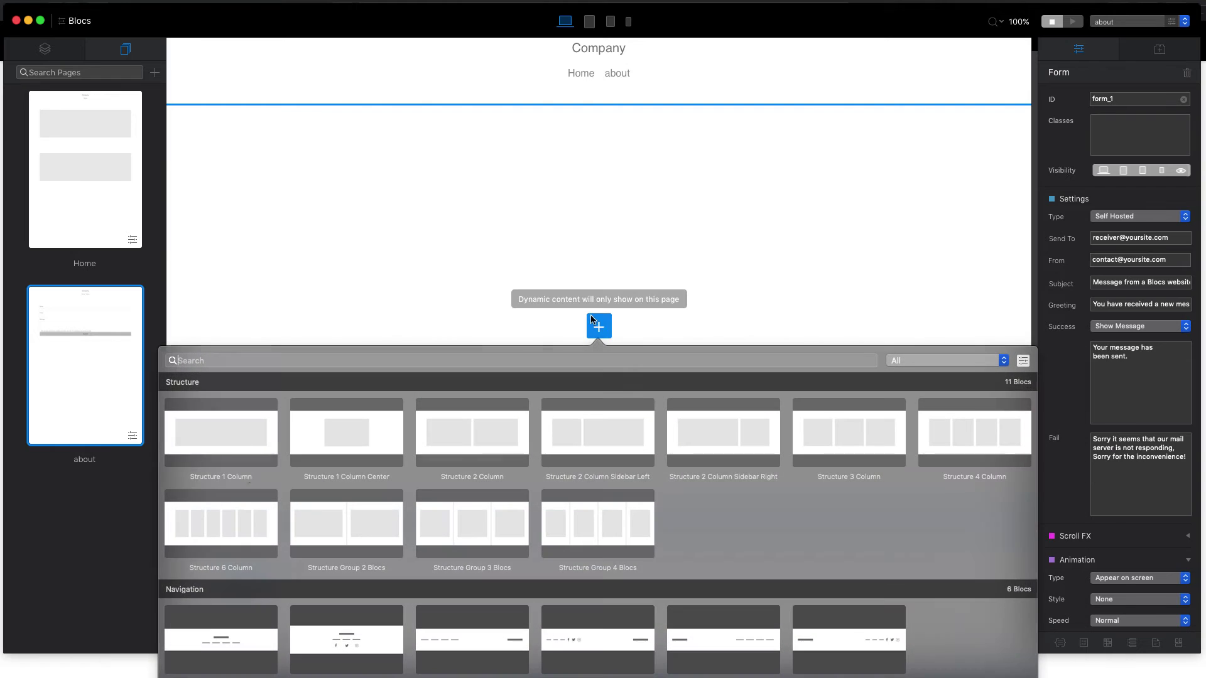
{"action": "scroll", "coordinate": [591, 600], "scroll_direction": "down", "scroll_amount": 10}
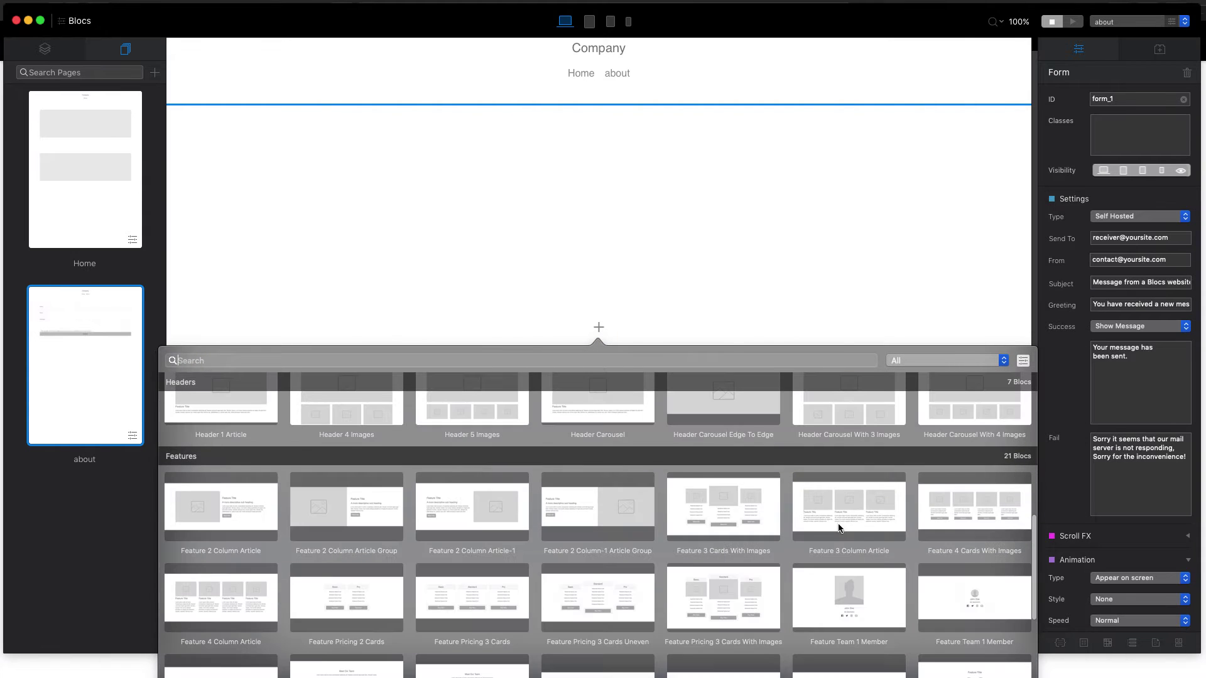
{"action": "left_click", "coordinate": [552, 519]}
{"action": "left_click", "coordinate": [552, 135]}
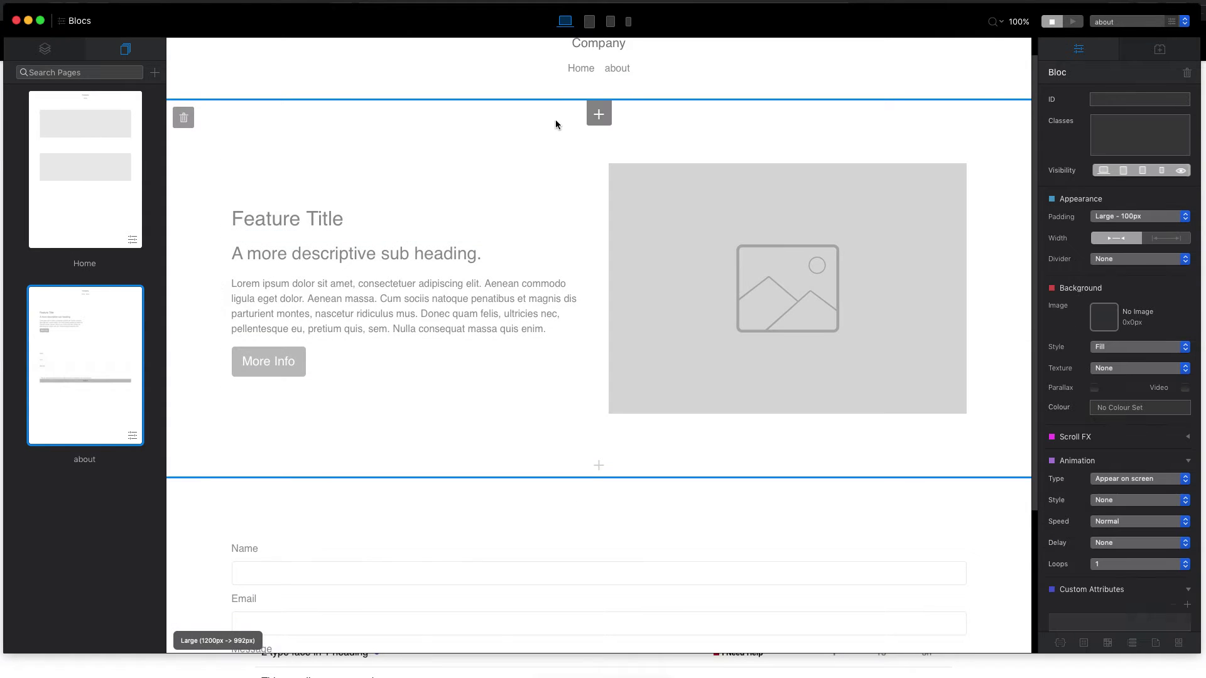
{"action": "key", "text": "super+d"}
{"action": "left_click", "coordinate": [401, 284]}
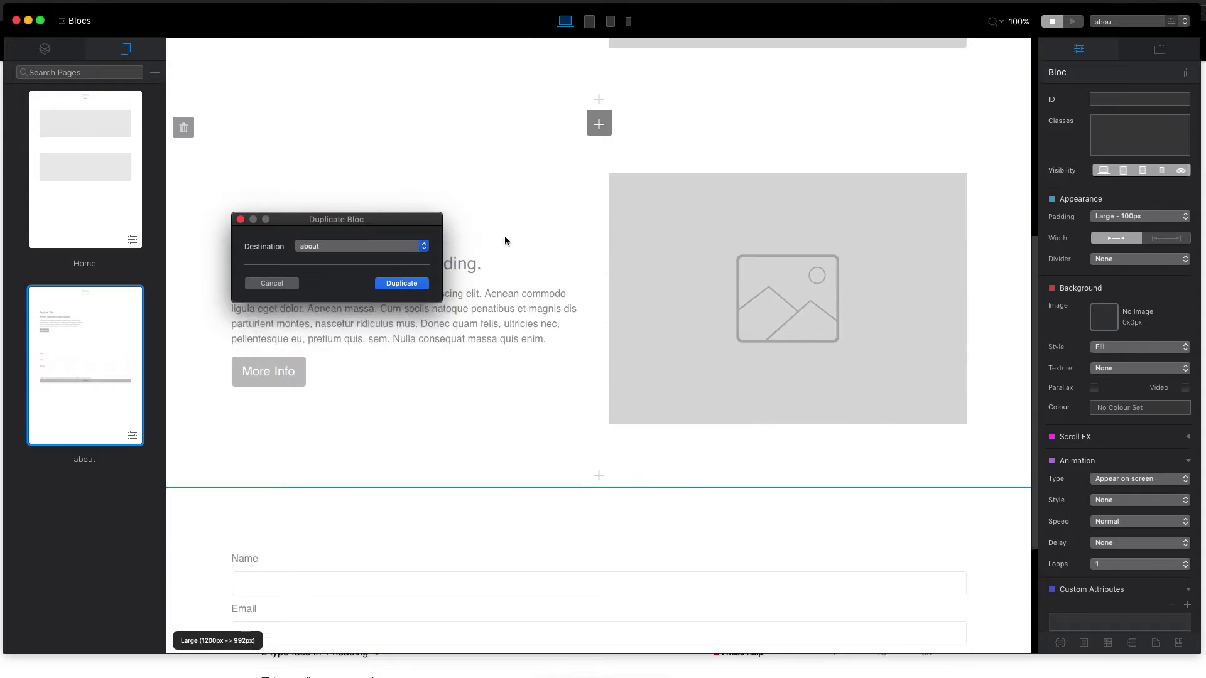
{"action": "scroll", "coordinate": [863, 165], "scroll_direction": "up", "scroll_amount": 6}
{"action": "left_click", "coordinate": [1123, 20]}
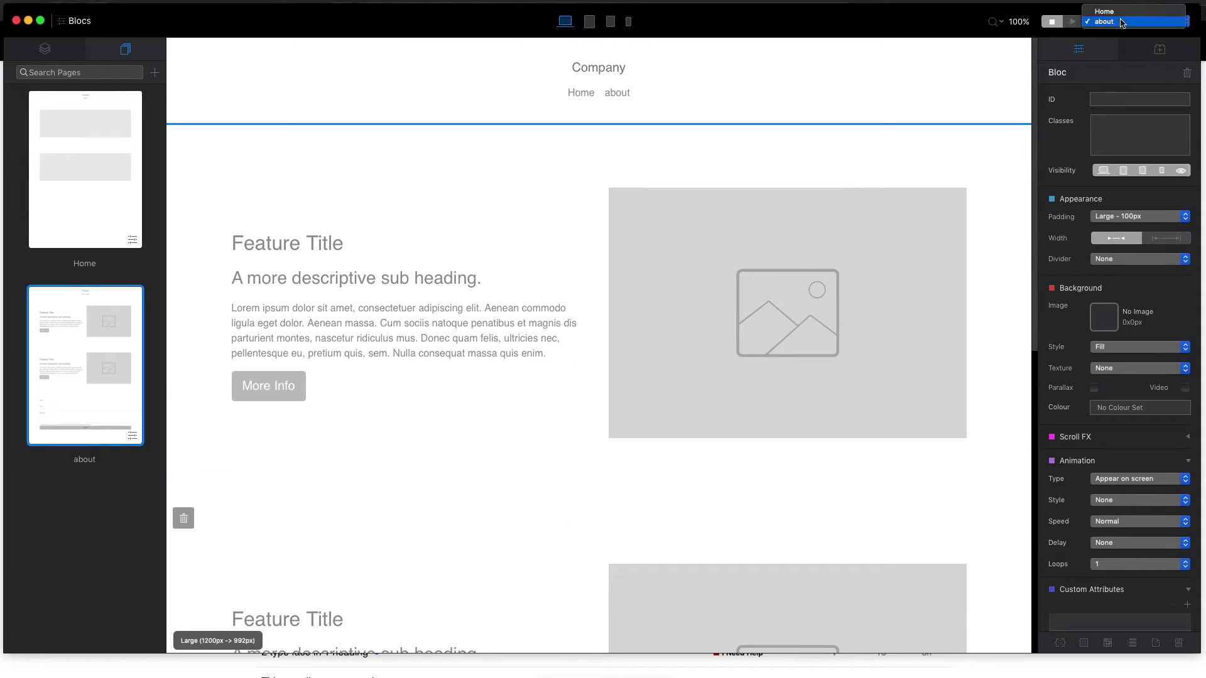
Give the first Home bloc a dark green #26320C background swatch, then preview the page
{"action": "left_click", "coordinate": [1105, 12]}
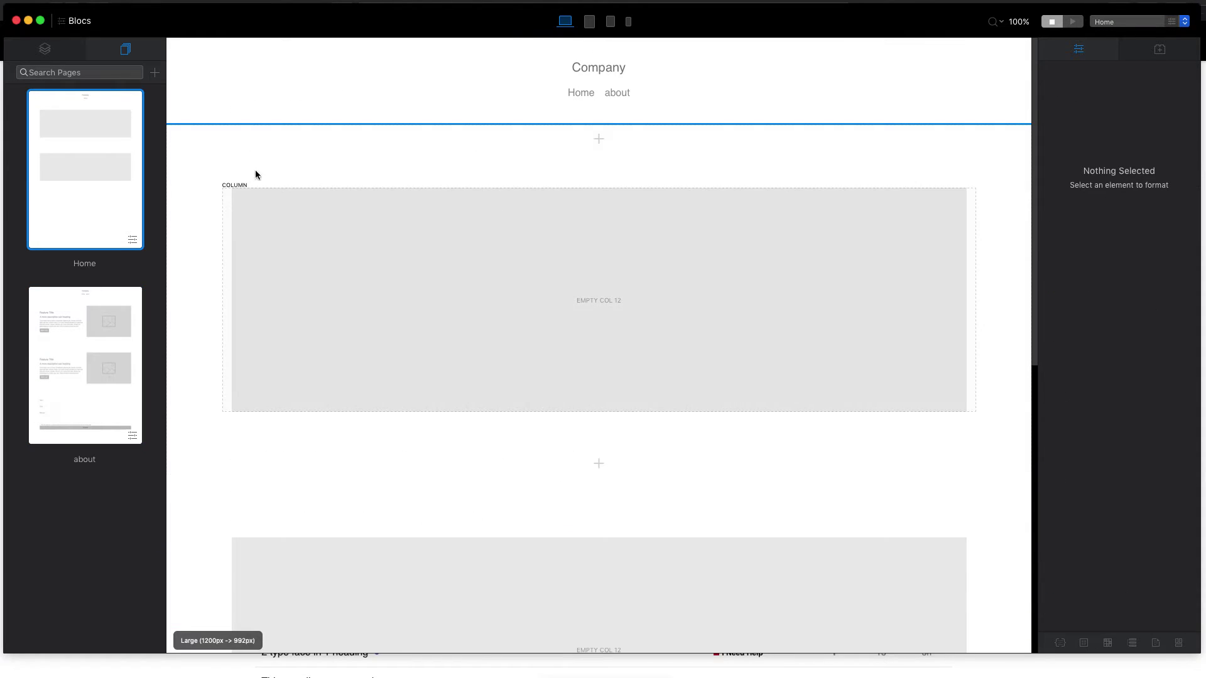
{"action": "left_click", "coordinate": [169, 207]}
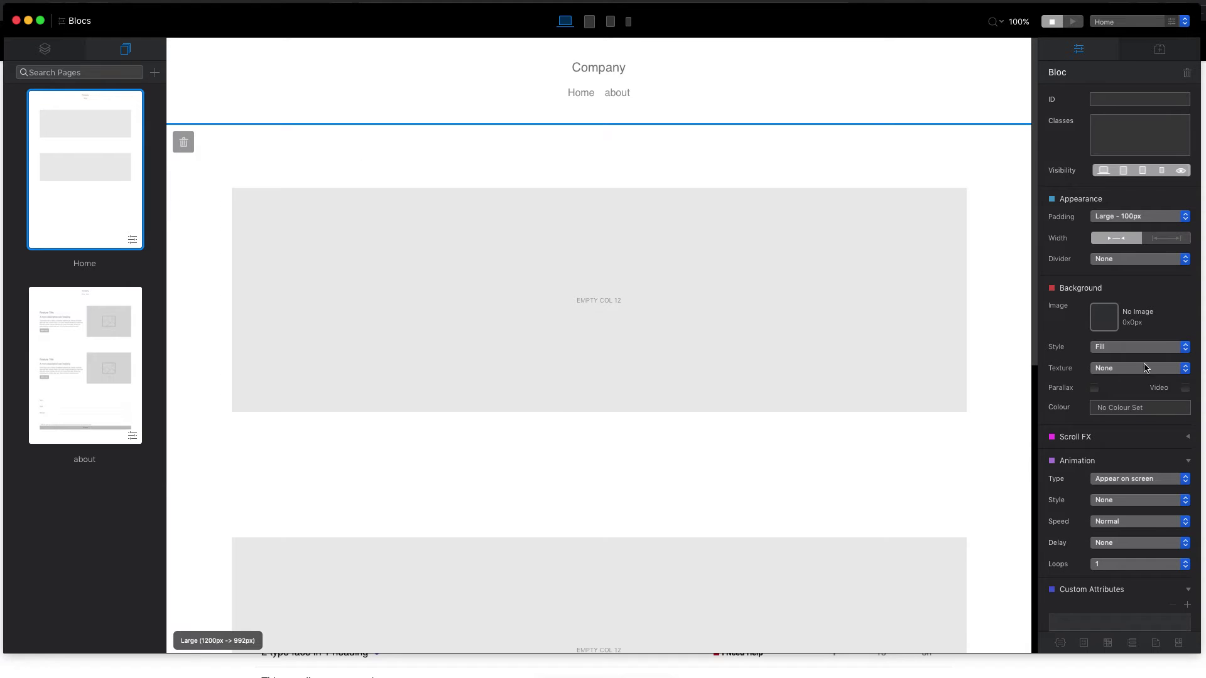
{"action": "left_click", "coordinate": [1130, 407]}
{"action": "left_click", "coordinate": [837, 204]}
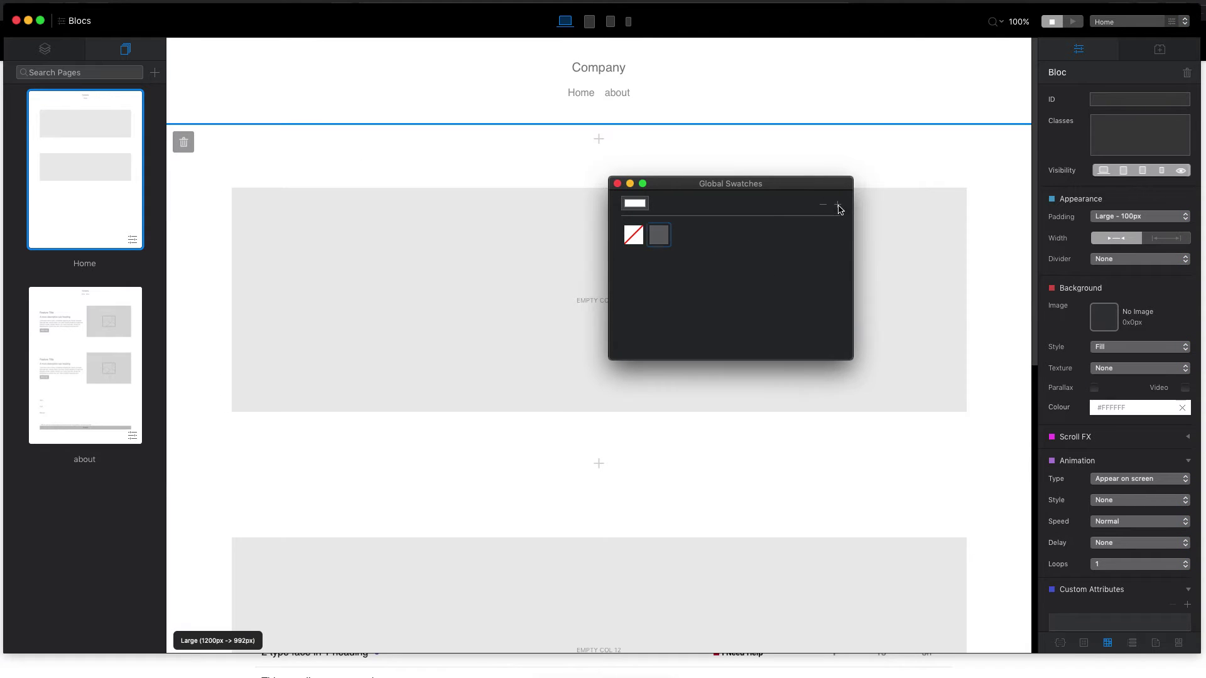
{"action": "double_click", "coordinate": [667, 244]}
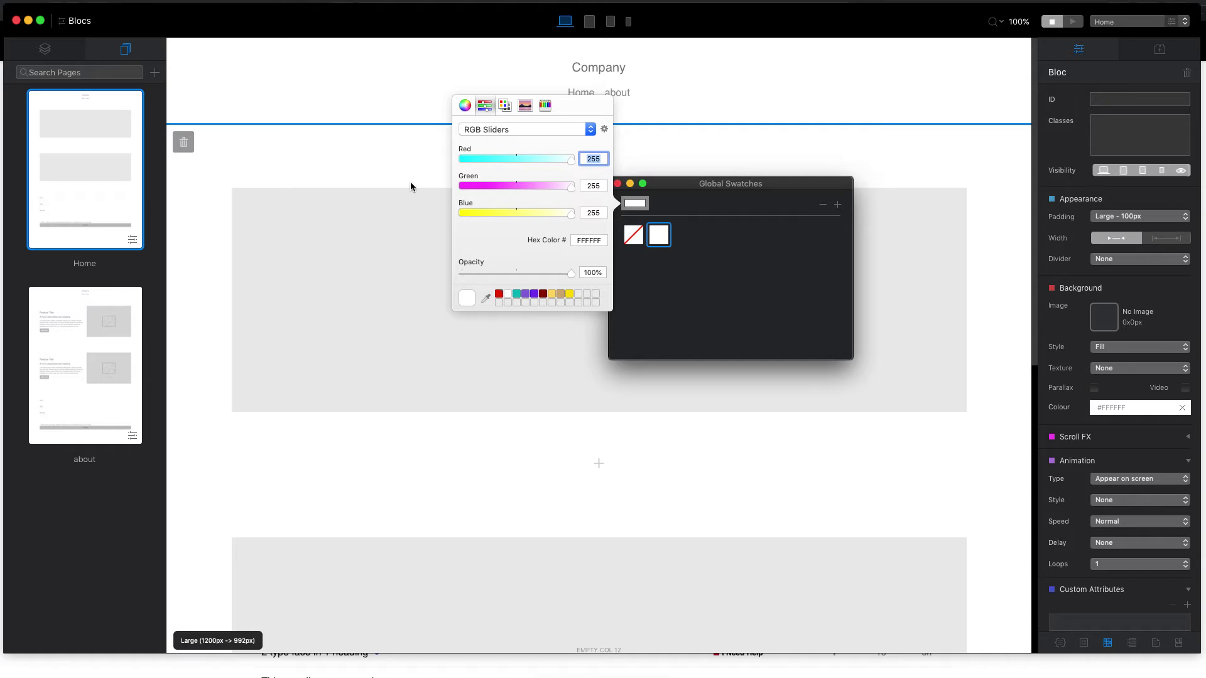
{"action": "left_click", "coordinate": [525, 104]}
{"action": "left_click", "coordinate": [604, 170]}
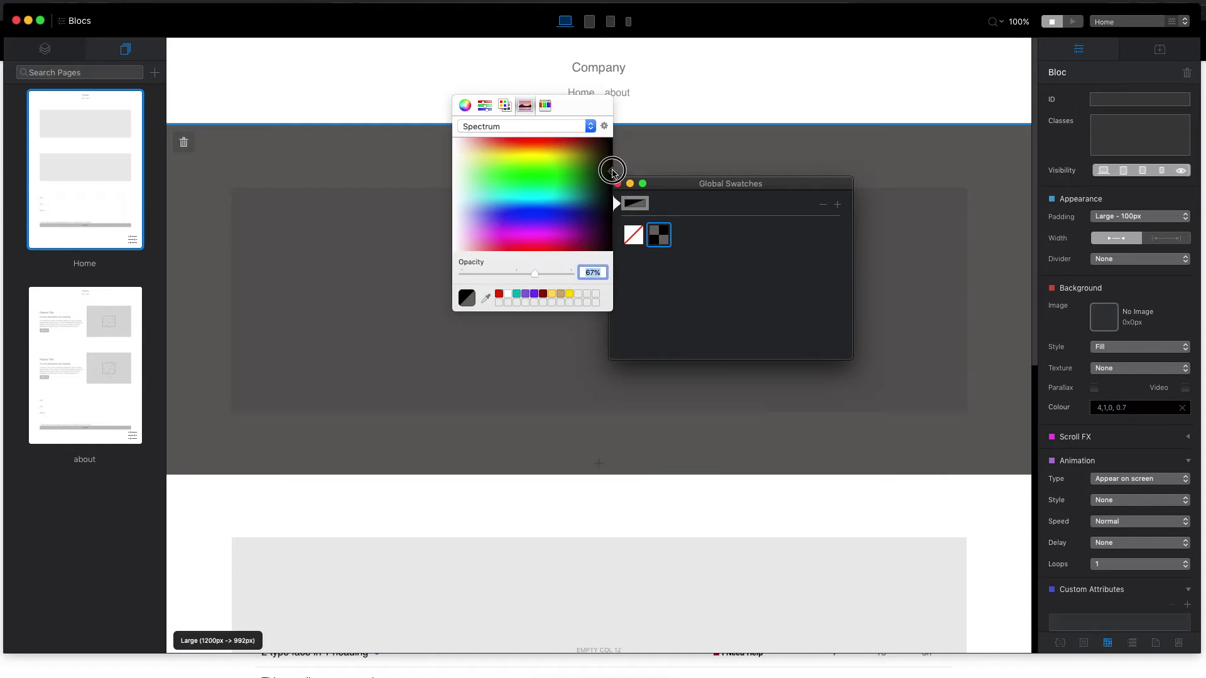
{"action": "left_click_drag", "start_coordinate": [605, 171], "coordinate": [598, 165]}
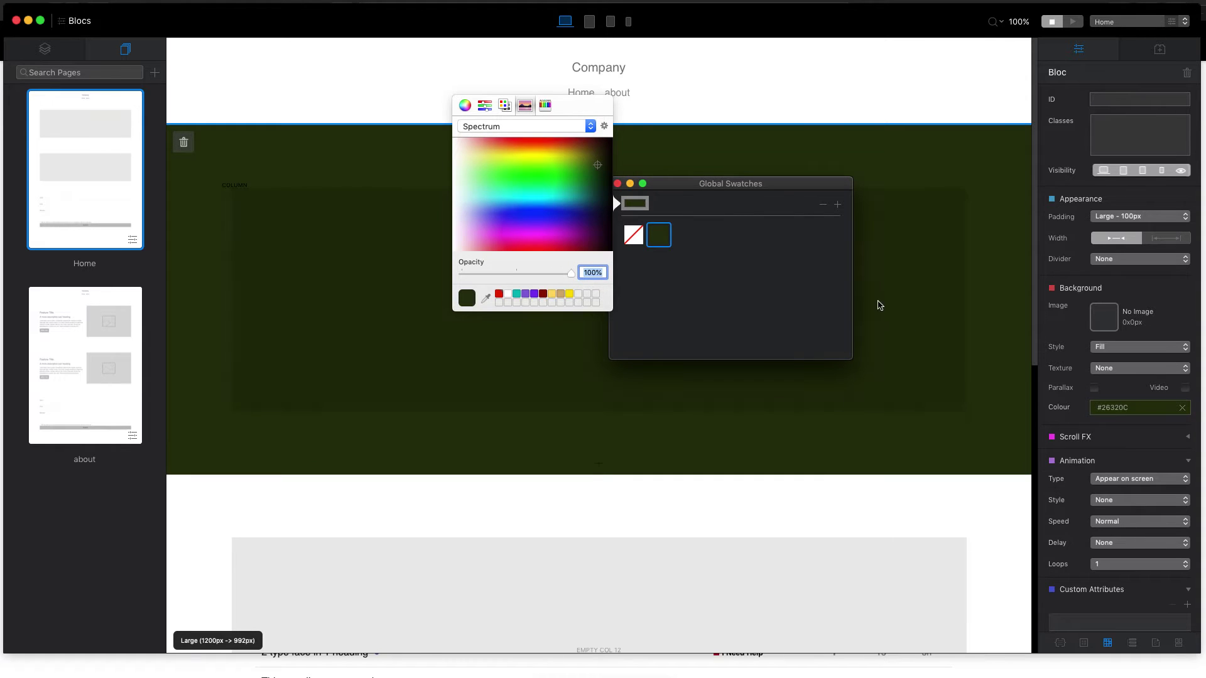
{"action": "left_click", "coordinate": [619, 179]}
{"action": "left_click", "coordinate": [618, 183]}
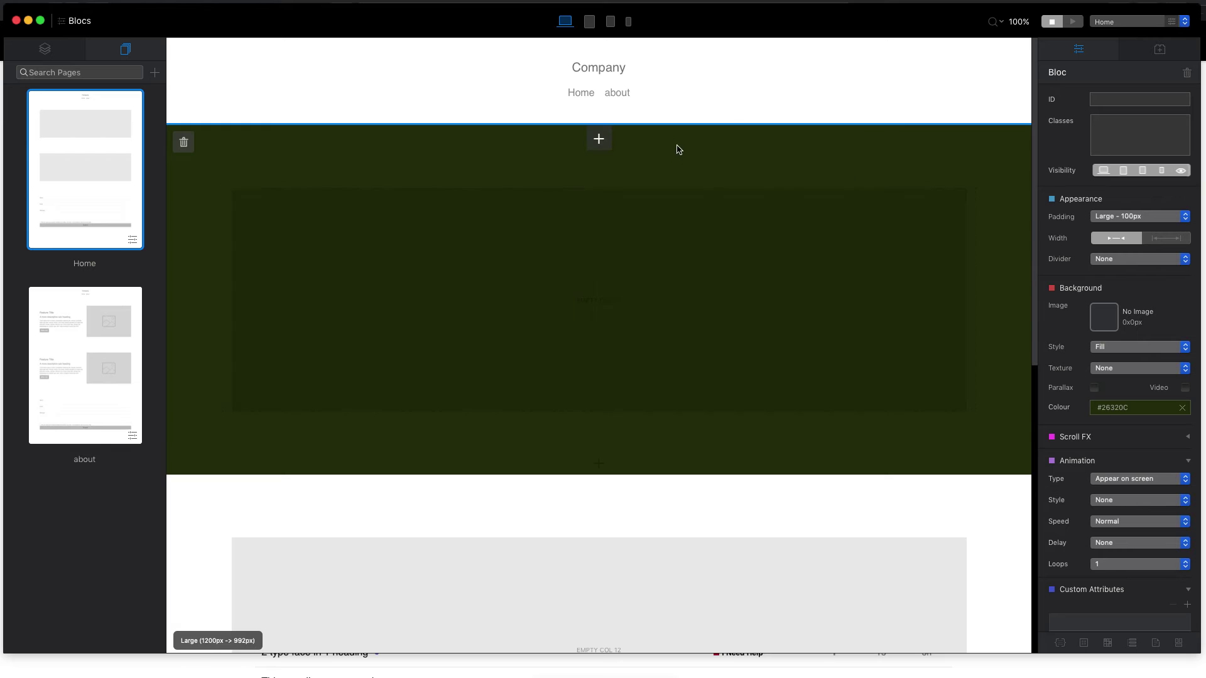
{"action": "key", "text": "super+r"}
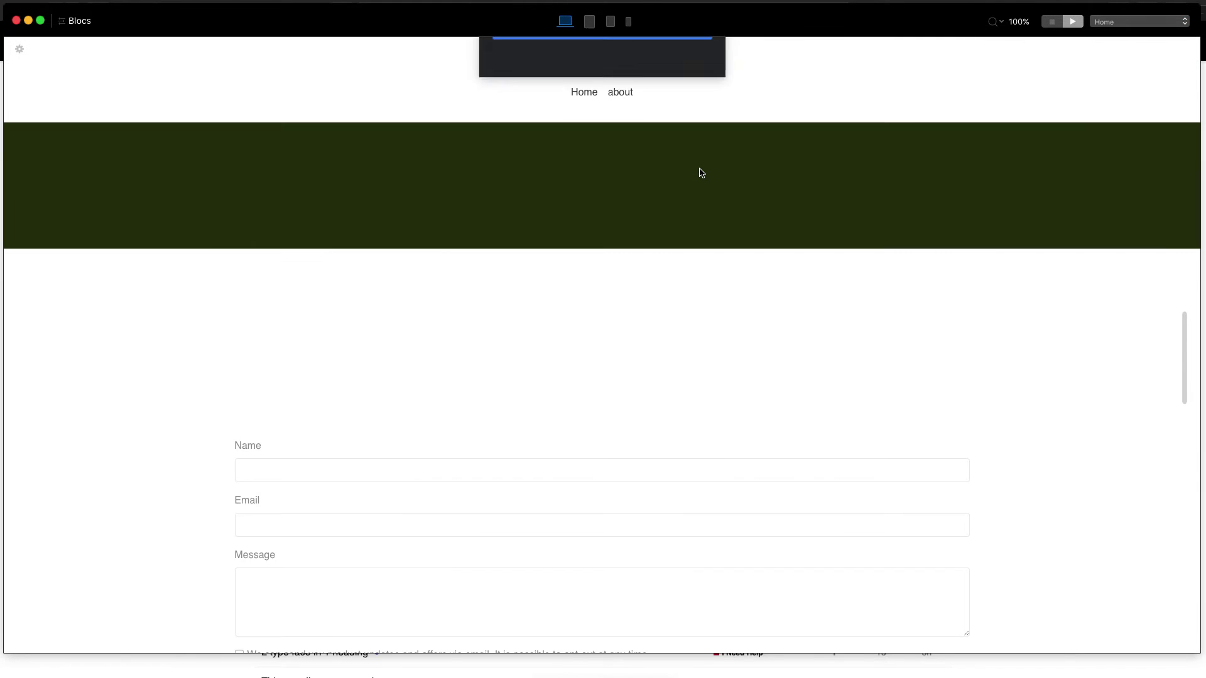
In preview, switch between the about and Home pages twice, then return to the editor
{"action": "scroll", "coordinate": [440, 311], "scroll_direction": "down", "scroll_amount": 3}
{"action": "scroll", "coordinate": [471, 320], "scroll_direction": "up", "scroll_amount": 3}
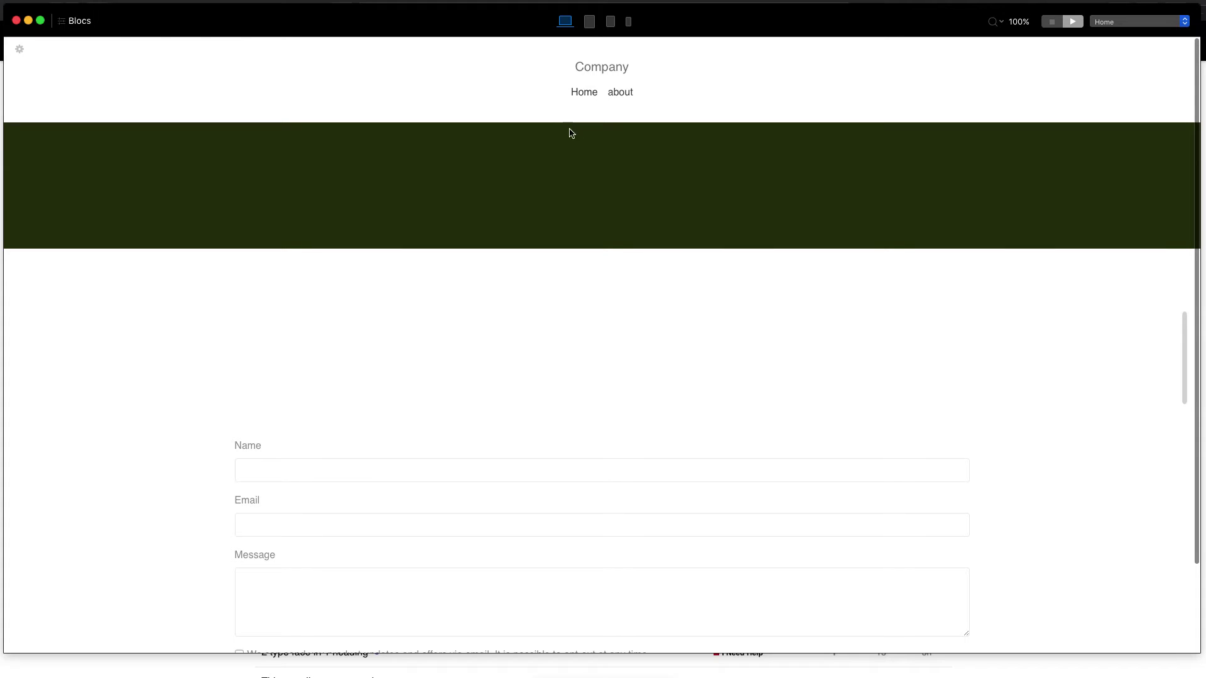
{"action": "left_click", "coordinate": [620, 93]}
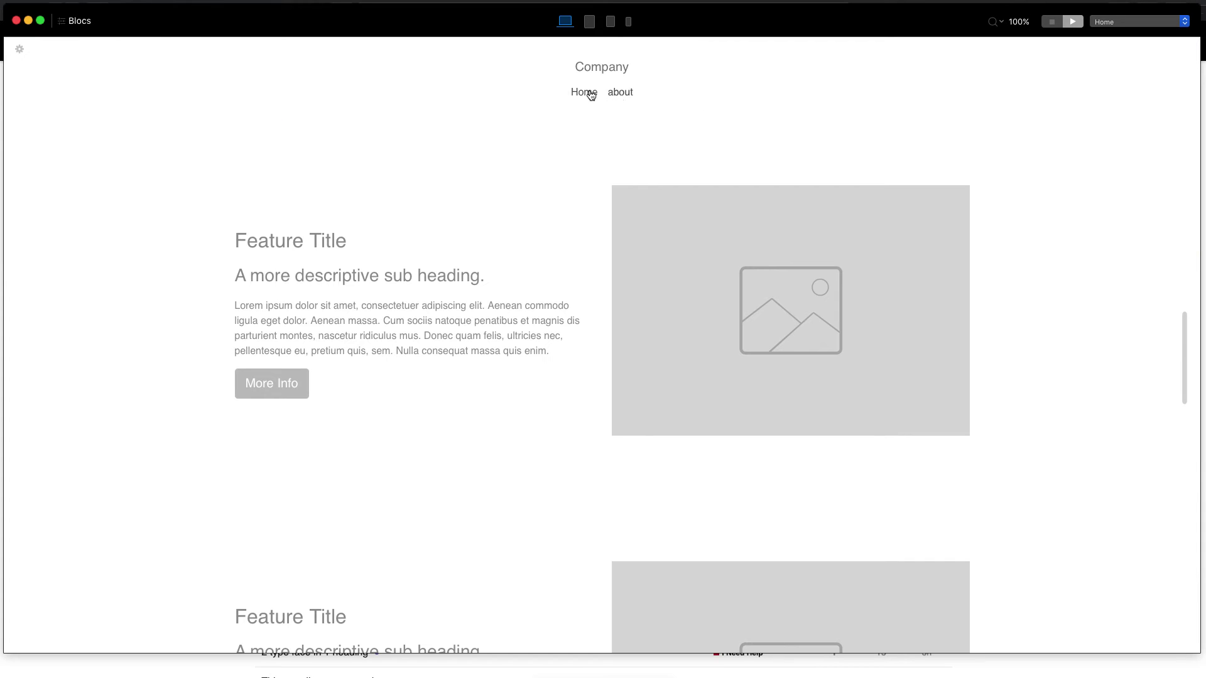
{"action": "left_click", "coordinate": [578, 95]}
{"action": "left_click", "coordinate": [622, 96]}
{"action": "left_click", "coordinate": [595, 94]}
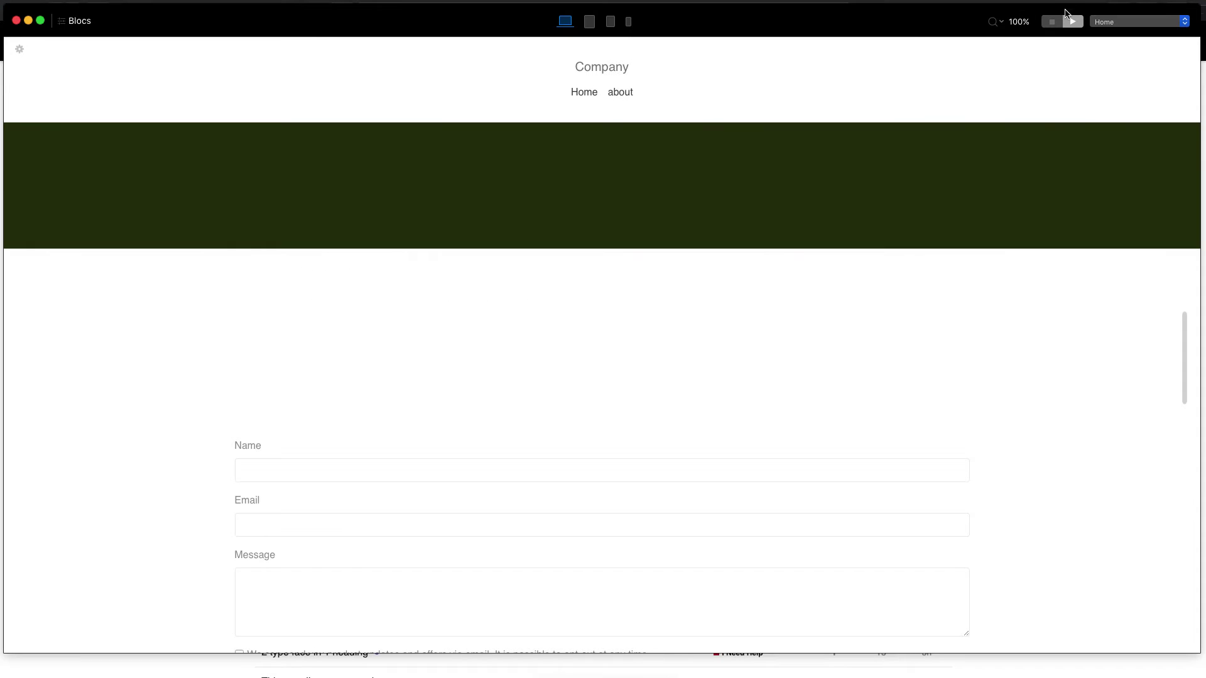
{"action": "left_click", "coordinate": [1050, 22]}
{"action": "scroll", "coordinate": [572, 183], "scroll_direction": "down", "scroll_amount": 10}
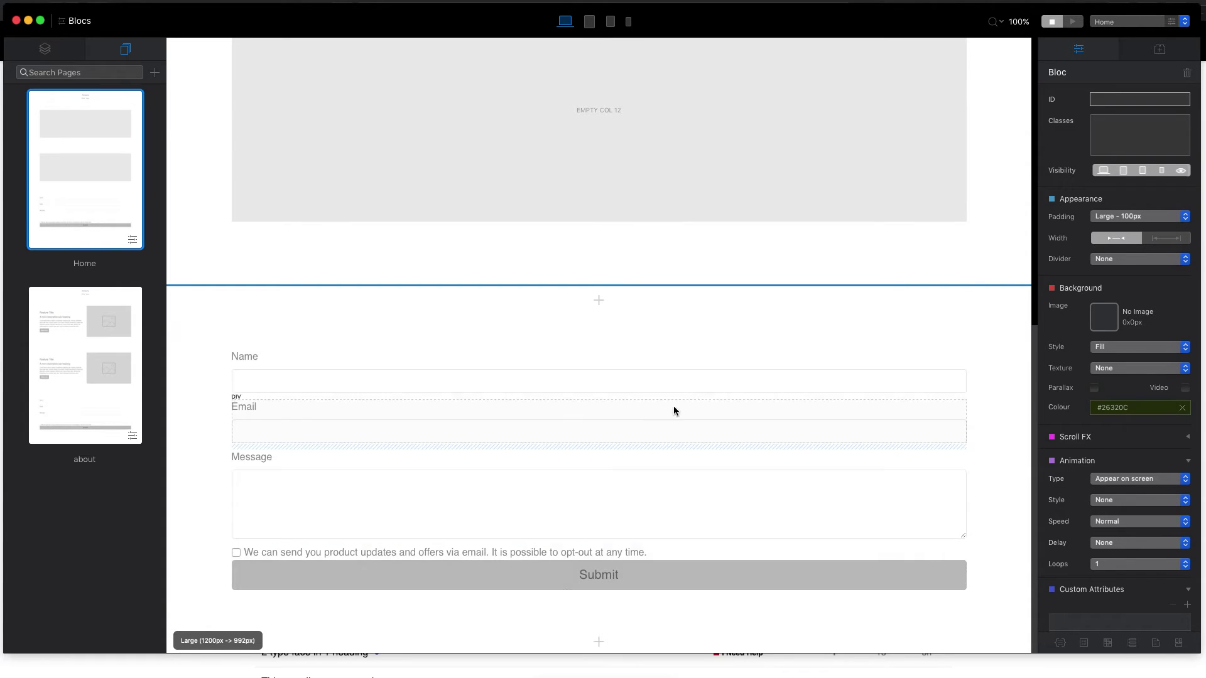
Select the nav bar's menu list and open the Primary Menu in Menu Manager
{"action": "scroll", "coordinate": [673, 409], "scroll_direction": "up", "scroll_amount": 10}
{"action": "left_click", "coordinate": [597, 99]}
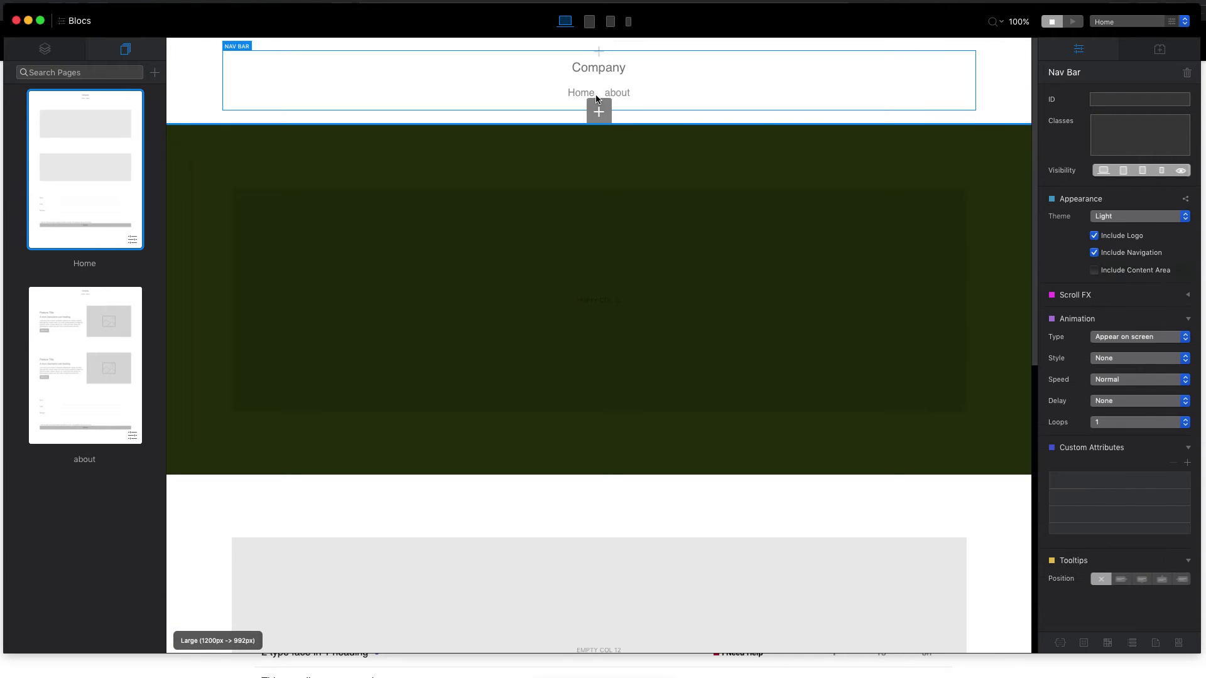
{"action": "left_click", "coordinate": [593, 88]}
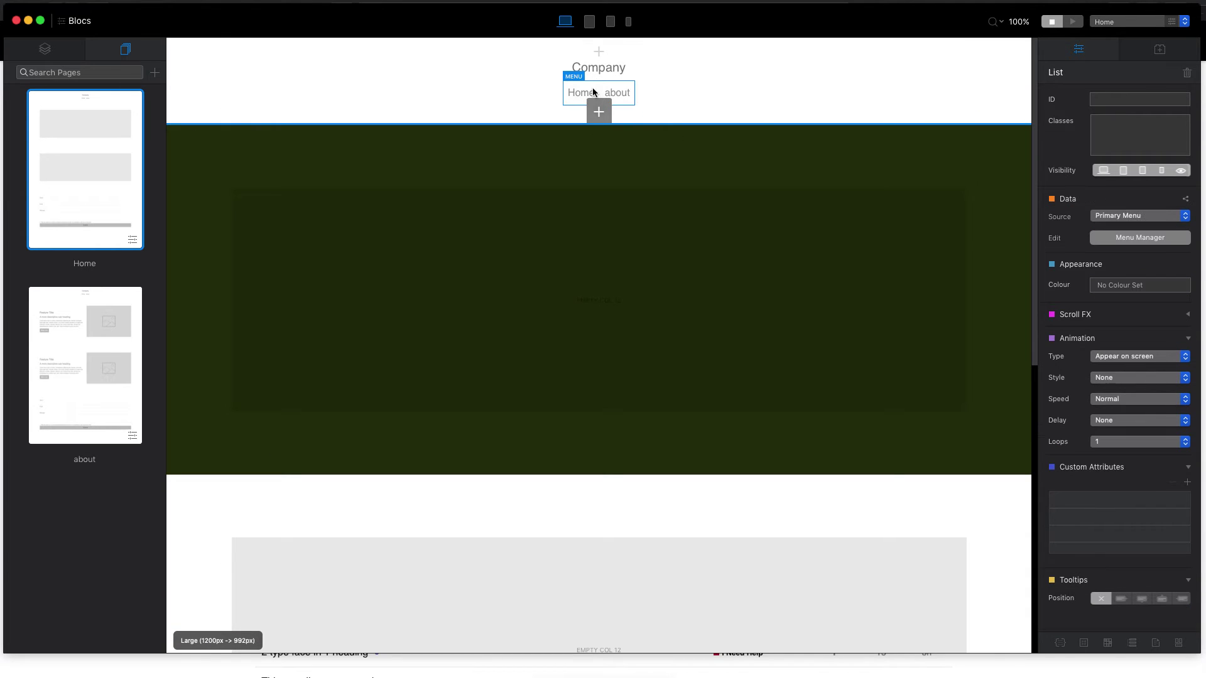
{"action": "left_click", "coordinate": [1140, 238]}
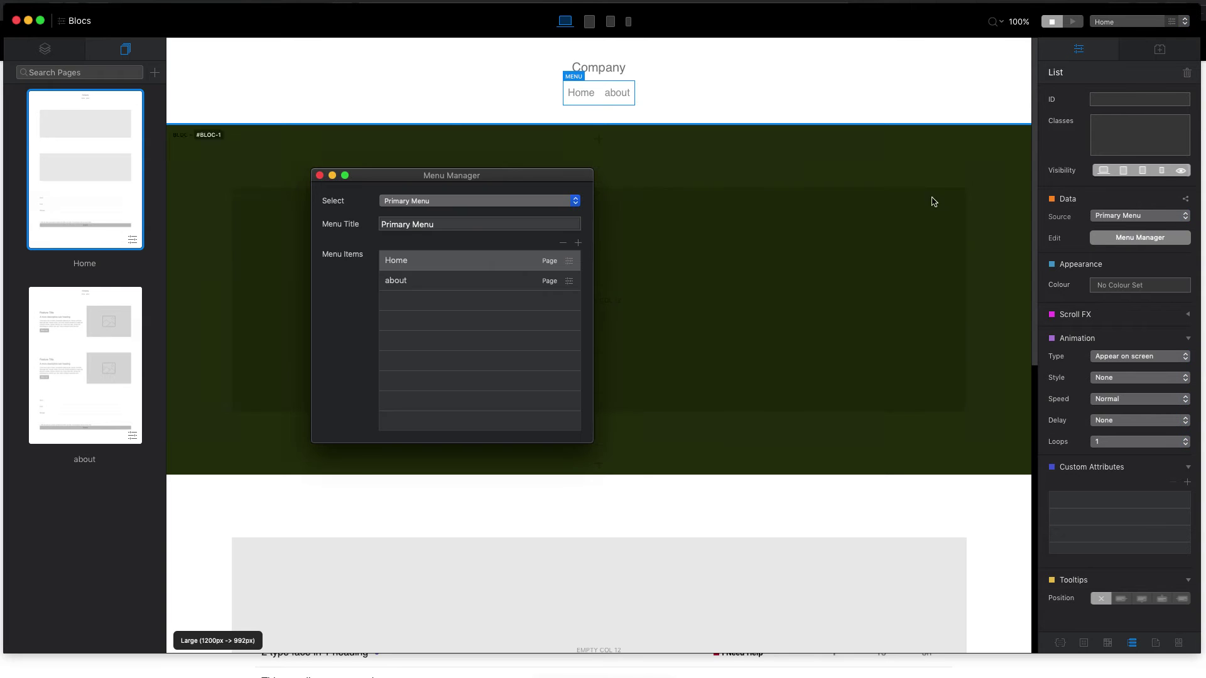
Add a New Link item between Home and about, leaving its type unchanged, and close Menu Manager
{"action": "left_click", "coordinate": [578, 247]}
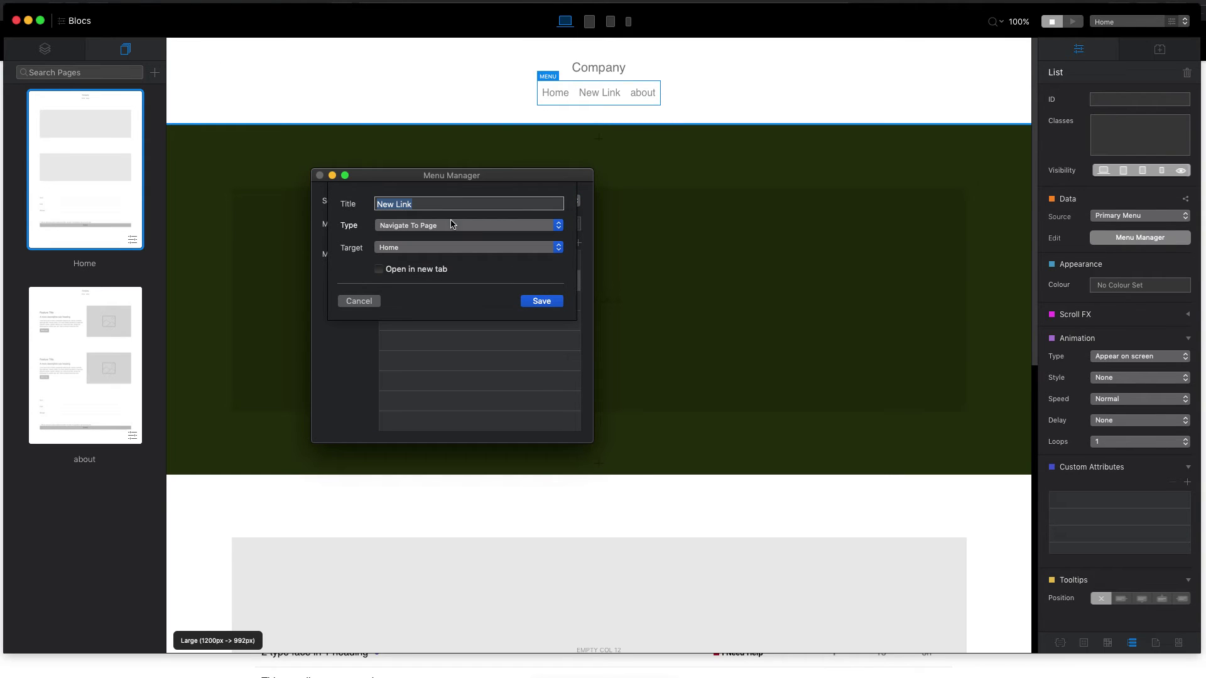
{"action": "left_click", "coordinate": [405, 226]}
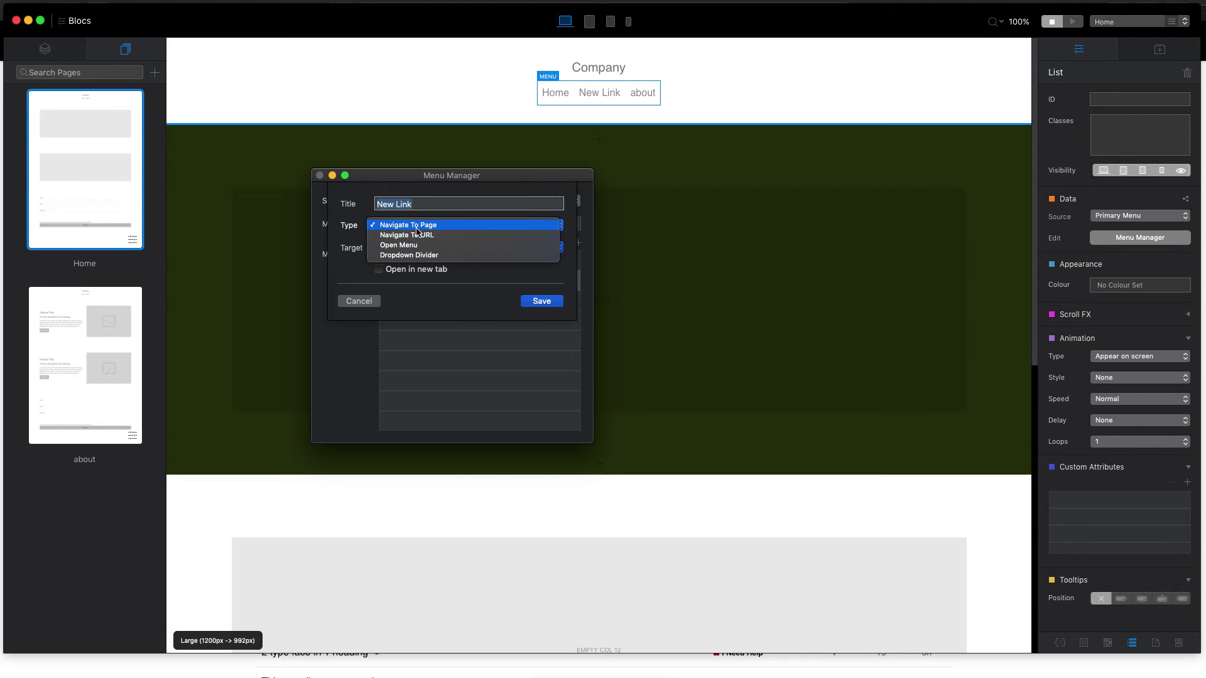
{"action": "left_click", "coordinate": [359, 301]}
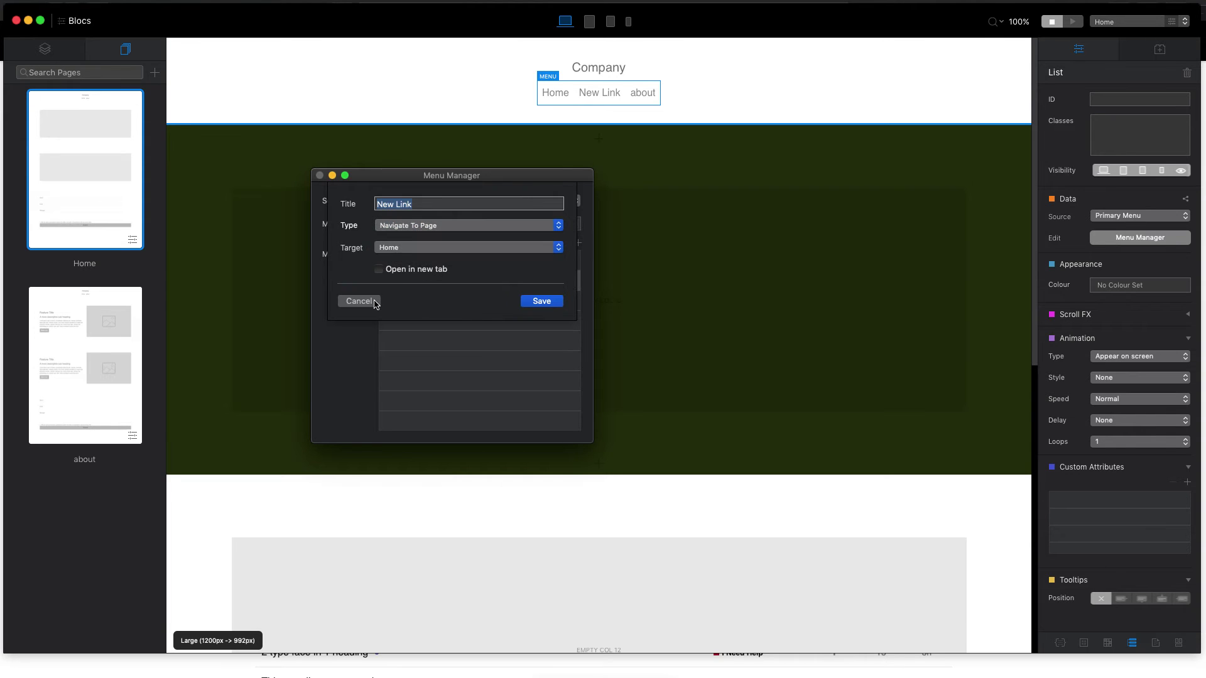
{"action": "left_click", "coordinate": [359, 301]}
{"action": "left_click", "coordinate": [320, 176]}
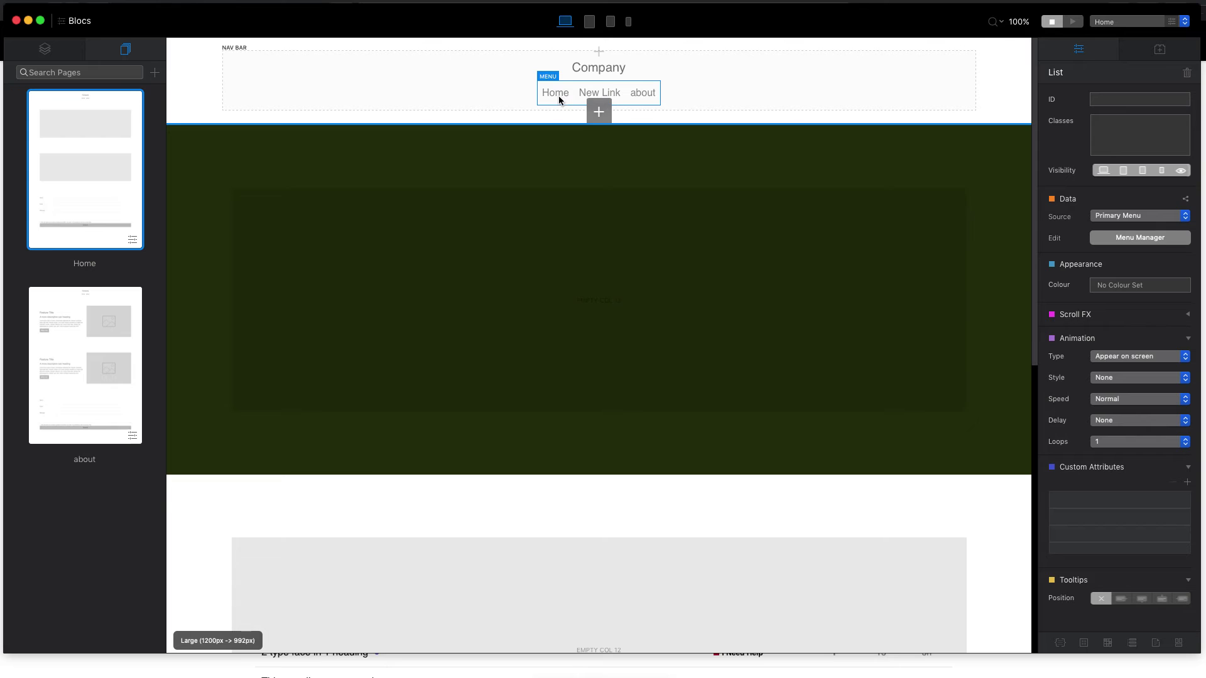
Detach the nav links from the Primary Menu and relabel them home, about and contact
{"action": "left_click", "coordinate": [1119, 218]}
{"action": "left_click", "coordinate": [1121, 206]}
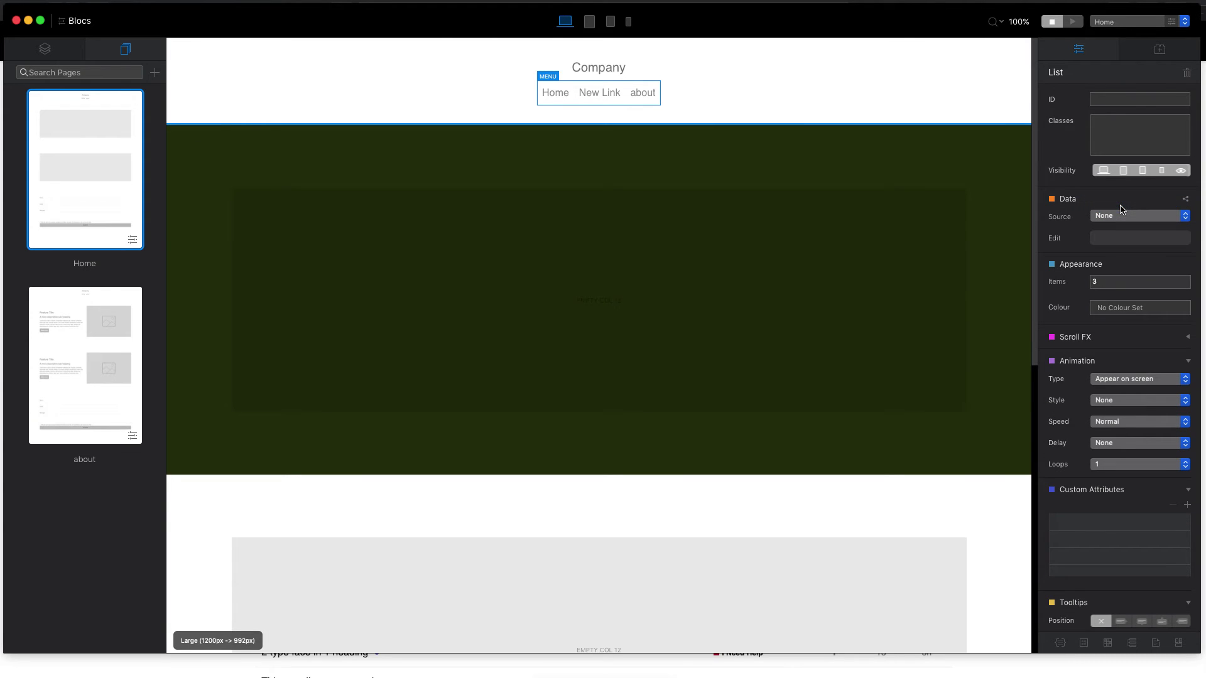
{"action": "left_click", "coordinate": [598, 94]}
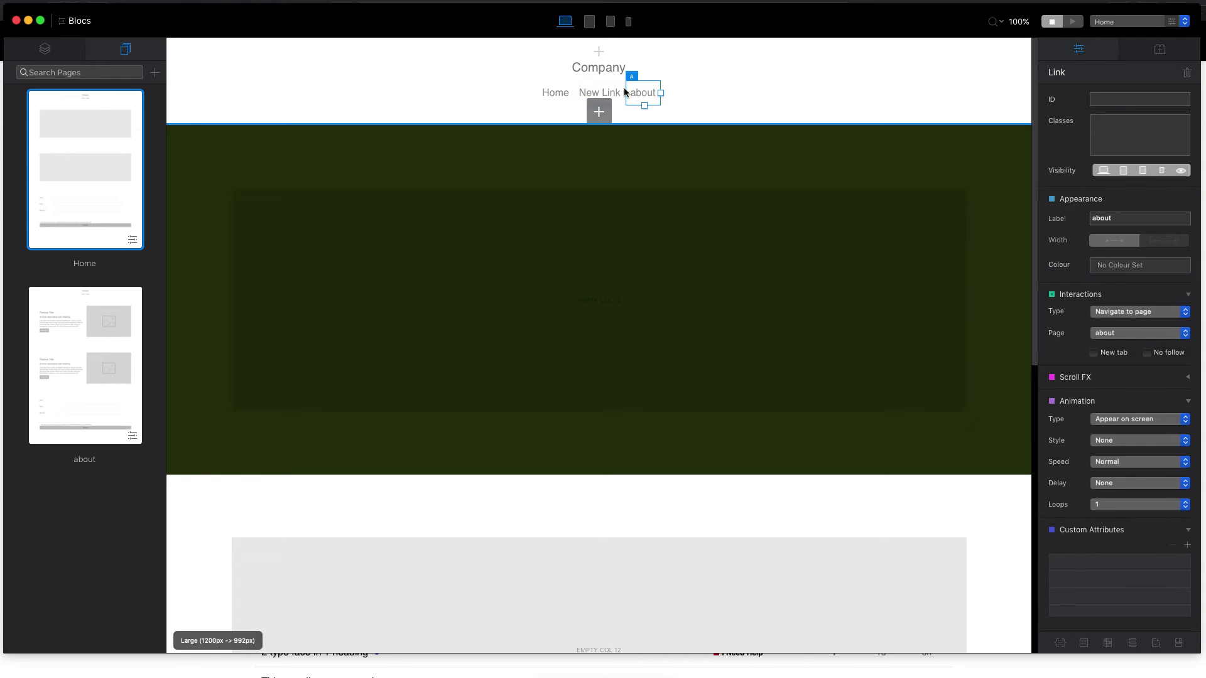
{"action": "double_click", "coordinate": [1121, 219]}
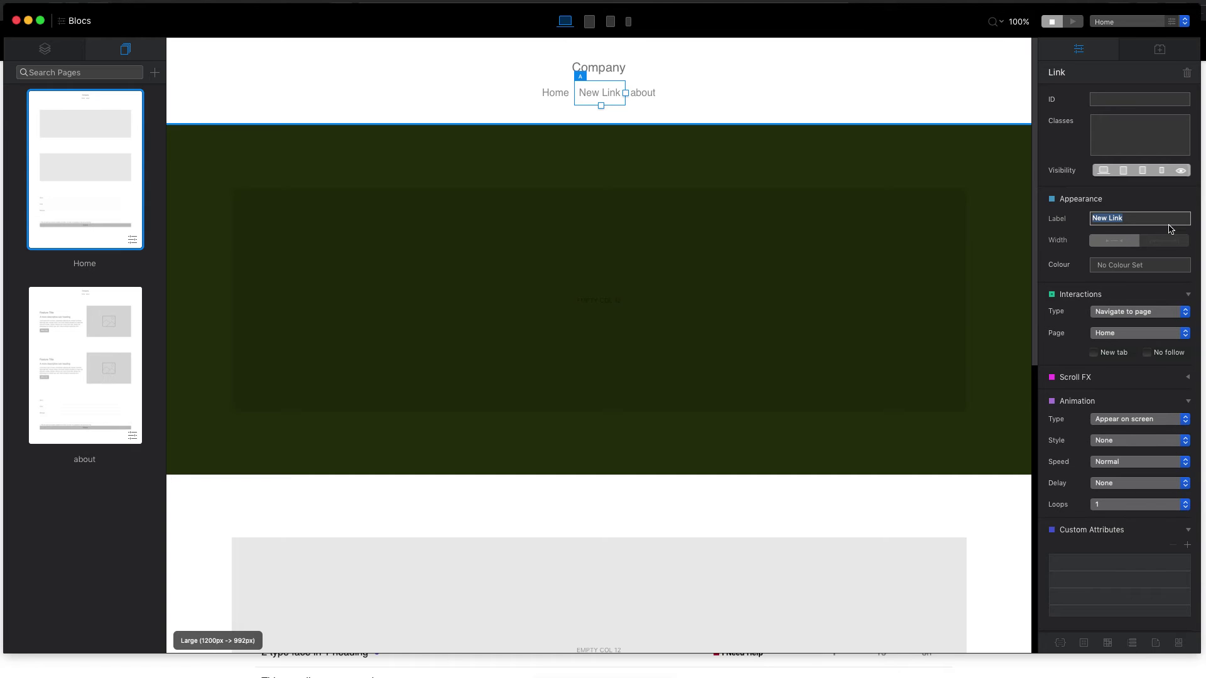
{"action": "type", "text": "about"}
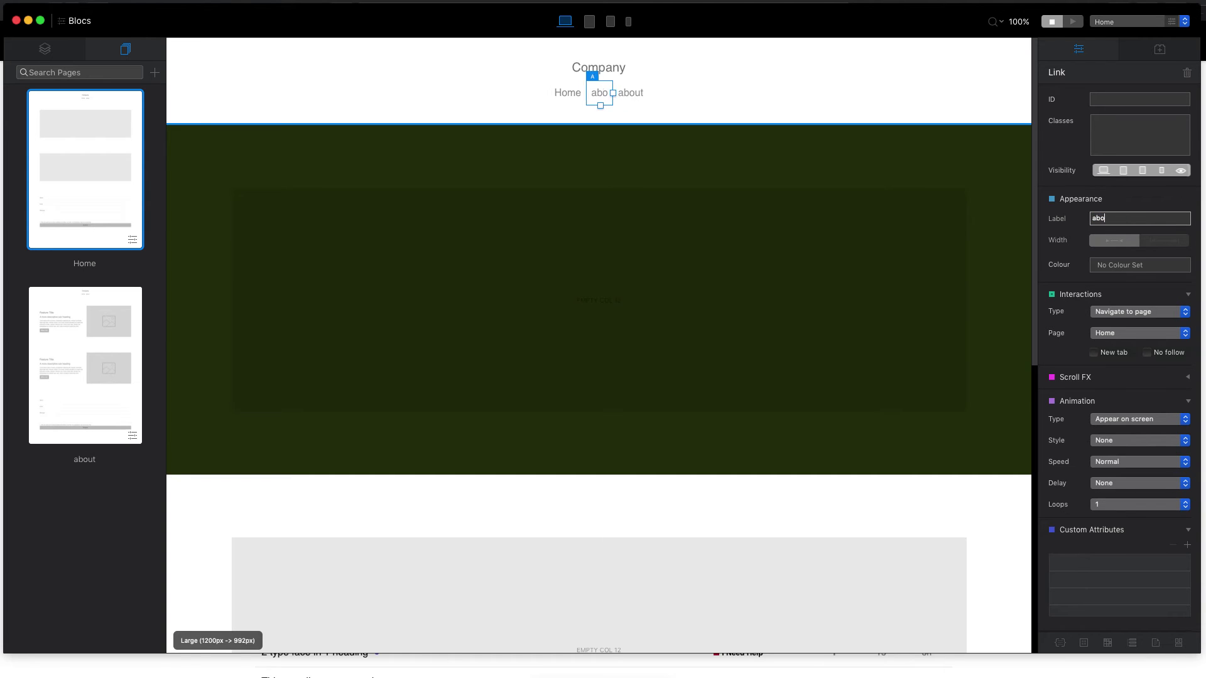
{"action": "left_click", "coordinate": [633, 92]}
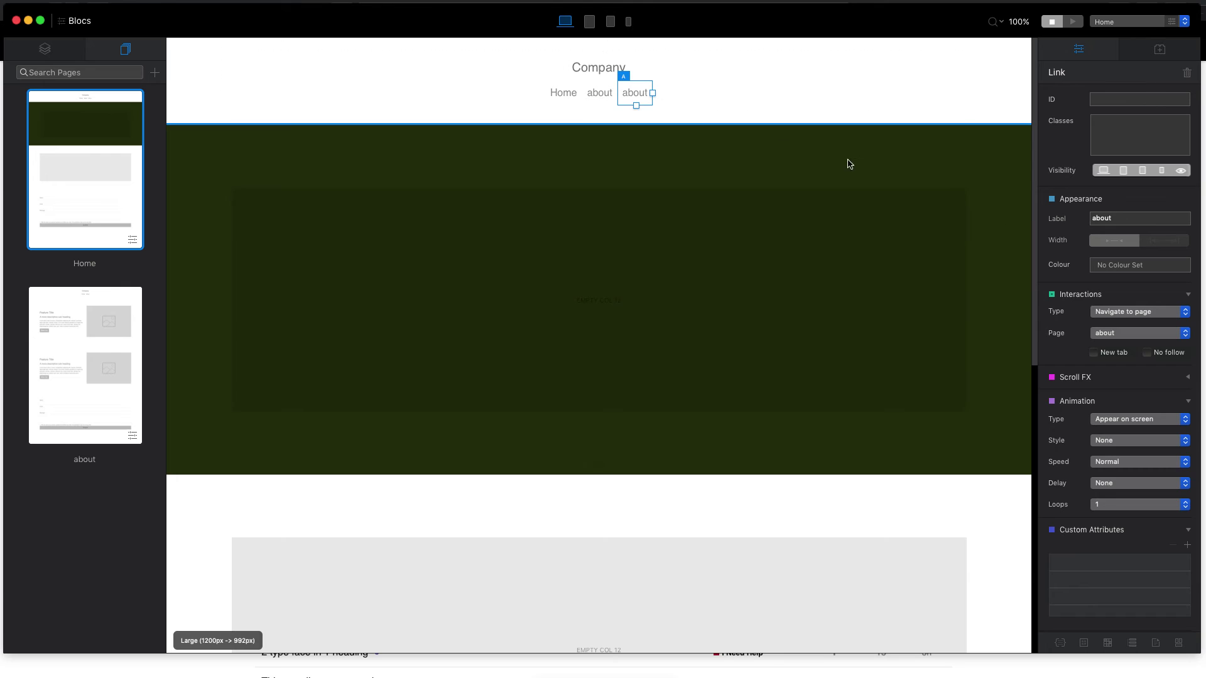
{"action": "left_click", "coordinate": [1145, 223]}
{"action": "type", "text": "contact"}
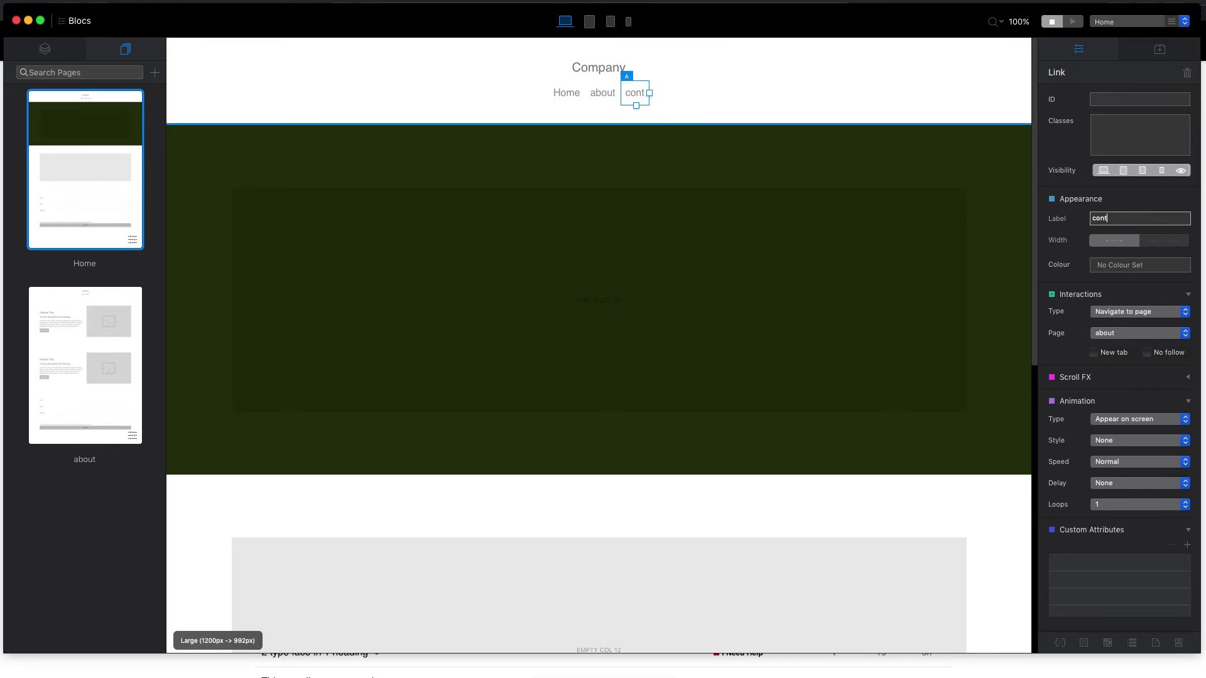
{"action": "left_click", "coordinate": [554, 93]}
{"action": "left_click", "coordinate": [1118, 217]}
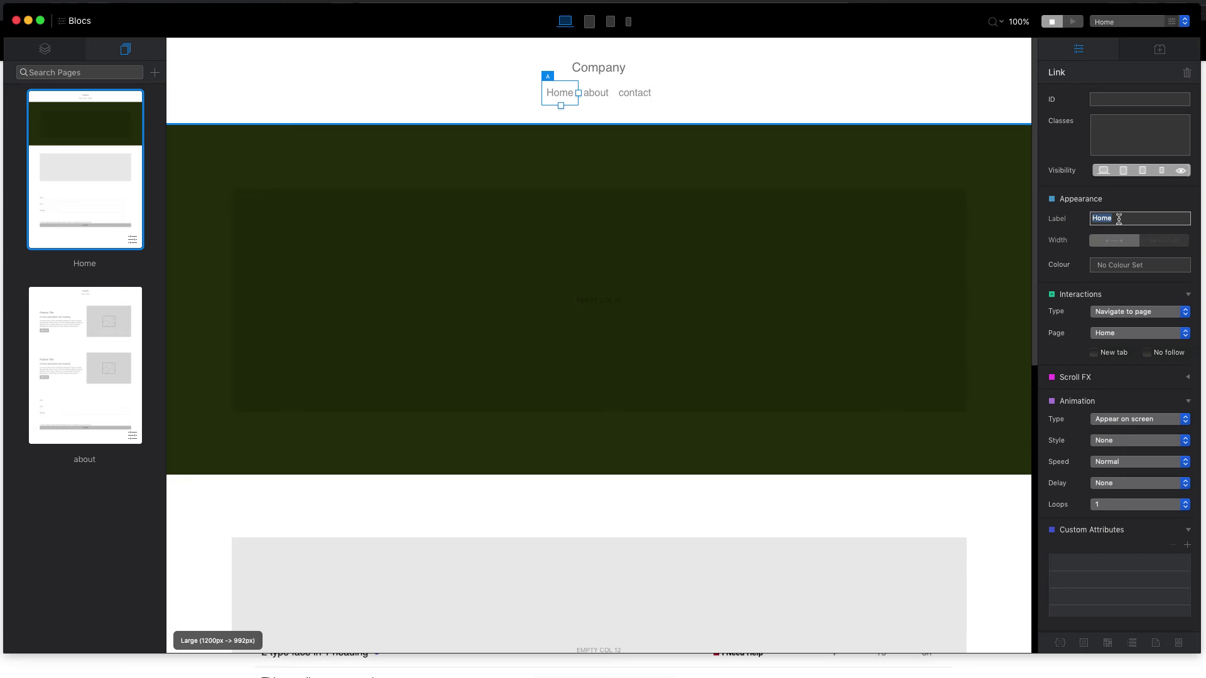
{"action": "type", "text": "home"}
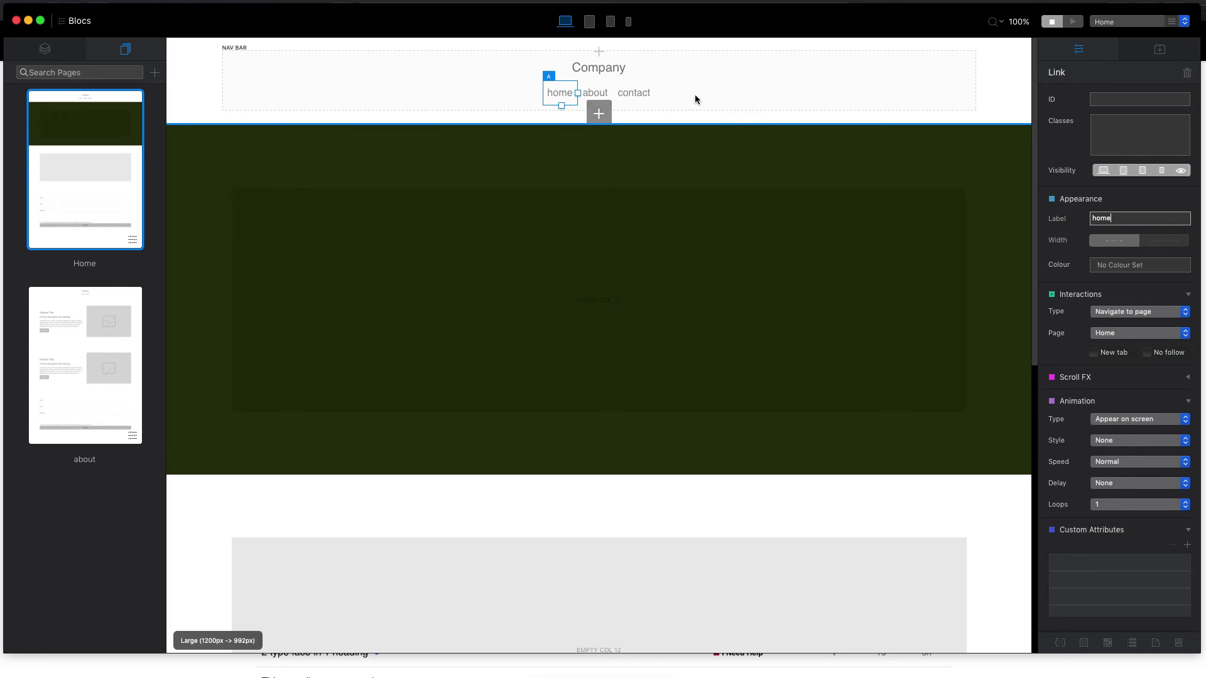
Set the home link to navigate to Home and the about link to the about page
{"action": "left_click", "coordinate": [1115, 333]}
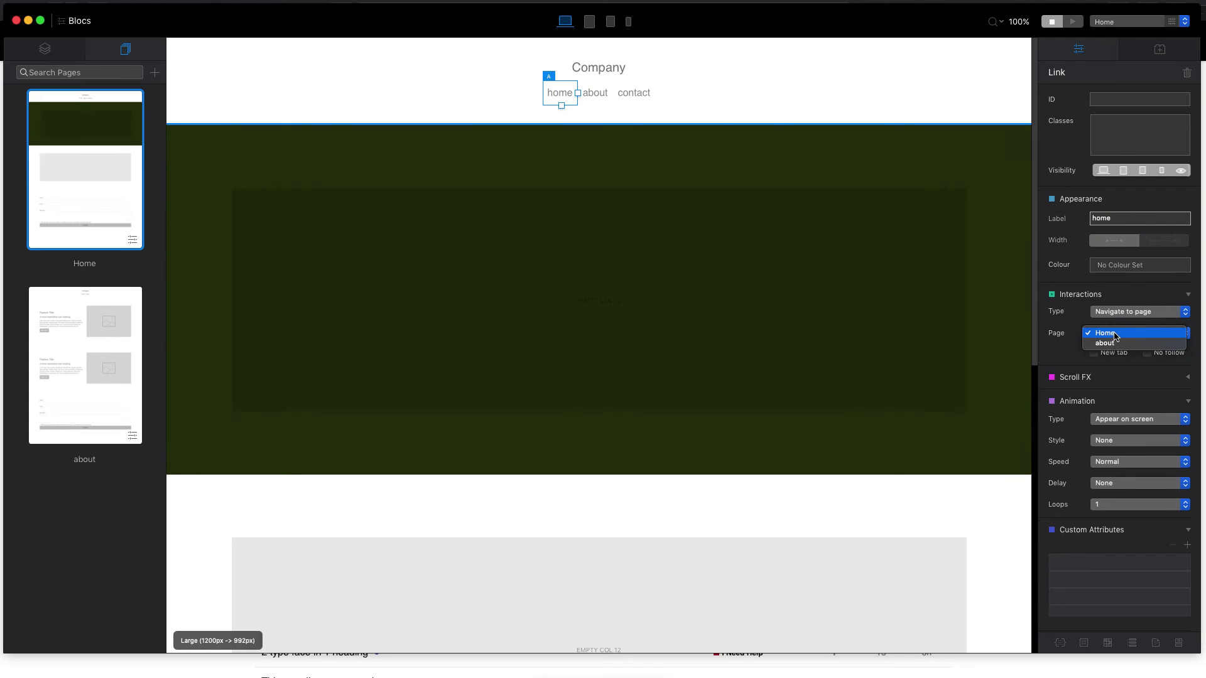
{"action": "left_click", "coordinate": [1116, 336]}
{"action": "left_click", "coordinate": [595, 92]}
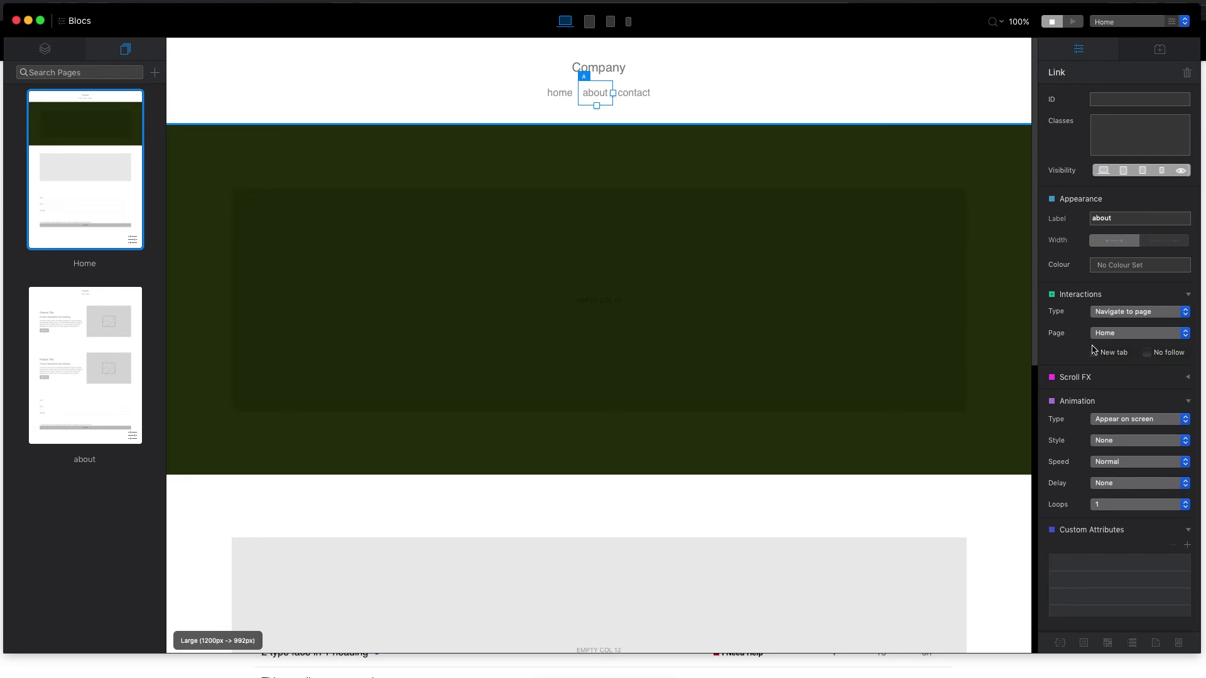
{"action": "left_click", "coordinate": [1133, 337]}
{"action": "left_click", "coordinate": [1124, 342]}
{"action": "left_click", "coordinate": [637, 93]}
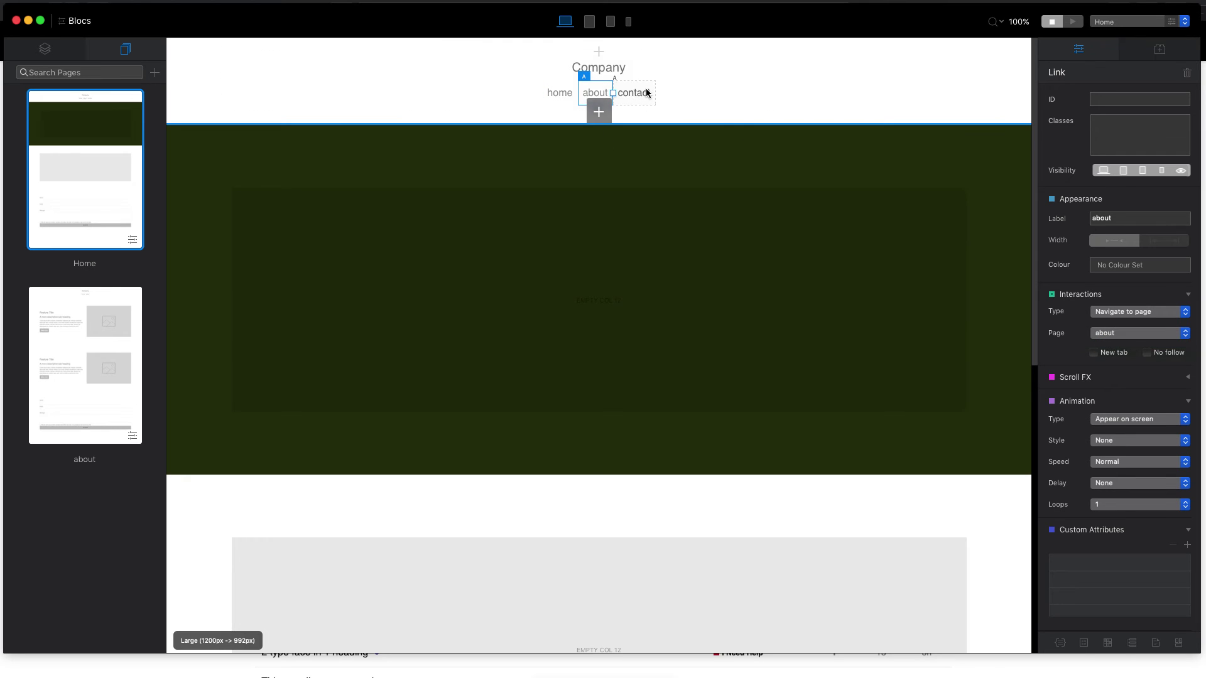
{"action": "left_click", "coordinate": [1115, 333]}
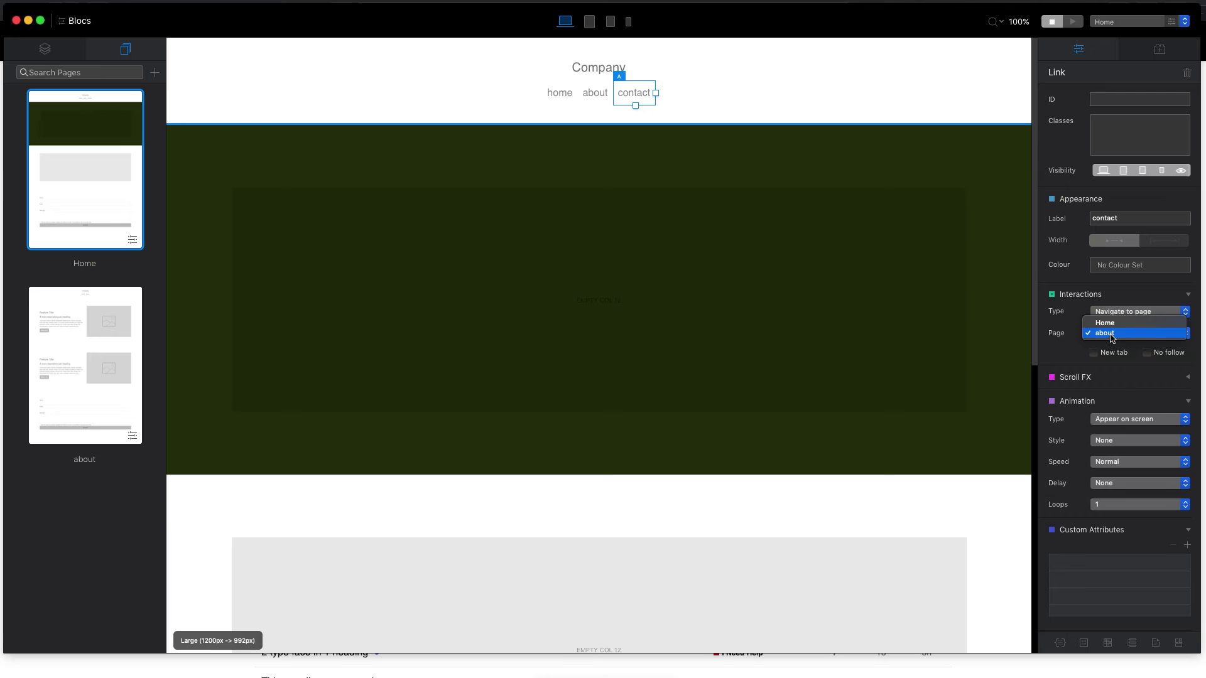
{"action": "left_click", "coordinate": [1112, 335]}
Change the contact link's Type to Scroll to target
{"action": "left_click", "coordinate": [1121, 313]}
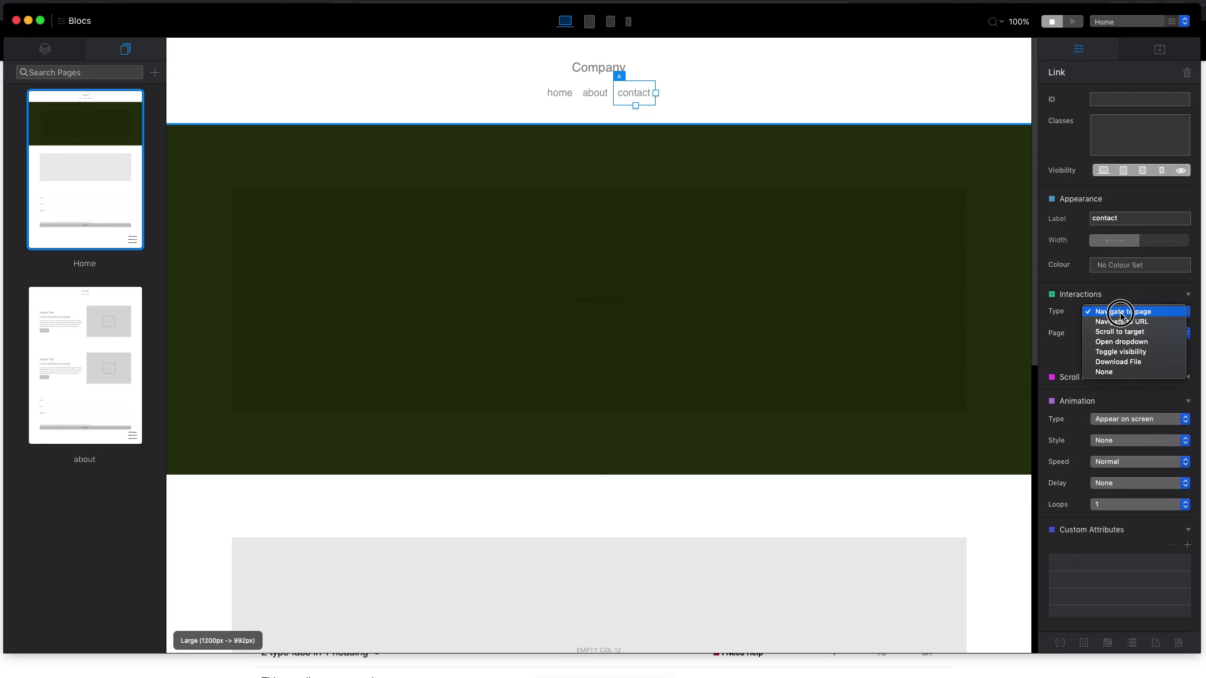
{"action": "left_click", "coordinate": [1129, 332]}
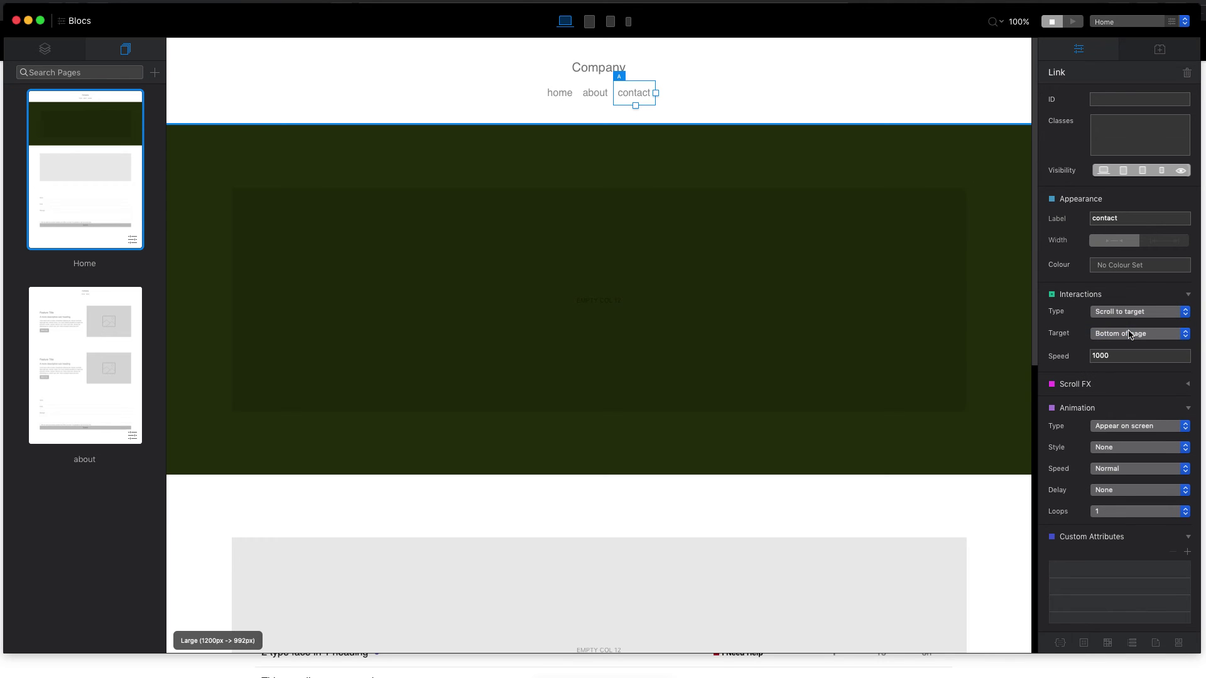
{"action": "left_click", "coordinate": [1140, 334]}
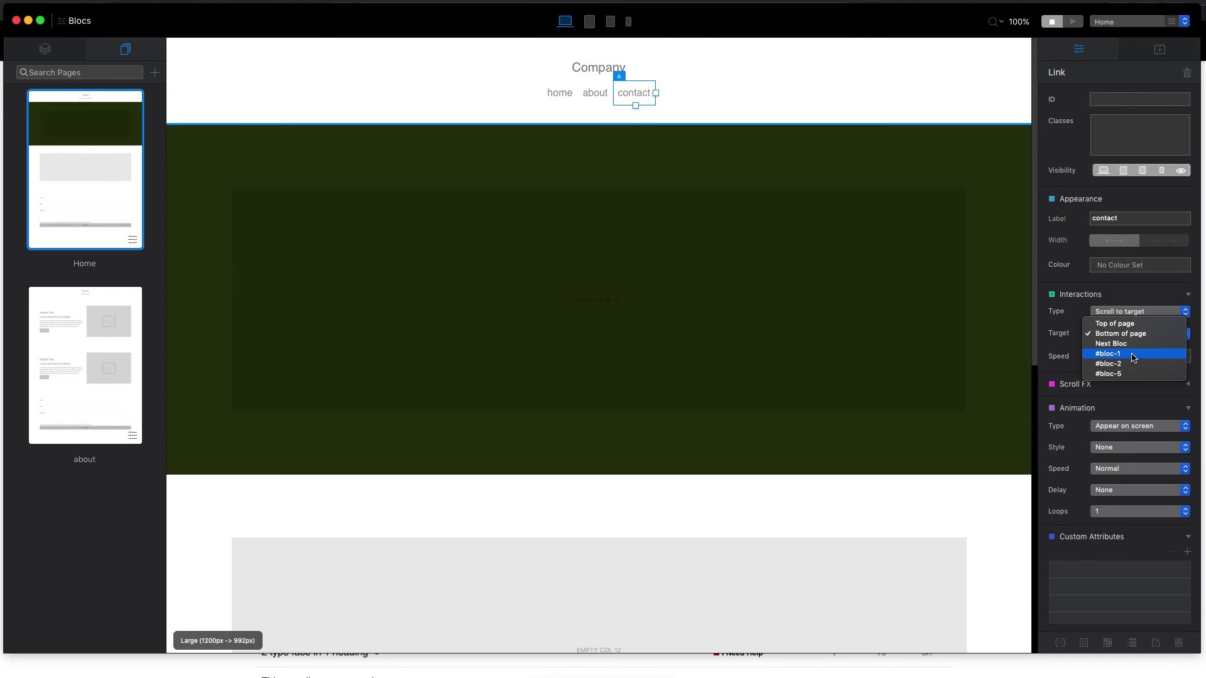
{"action": "left_click", "coordinate": [873, 81]}
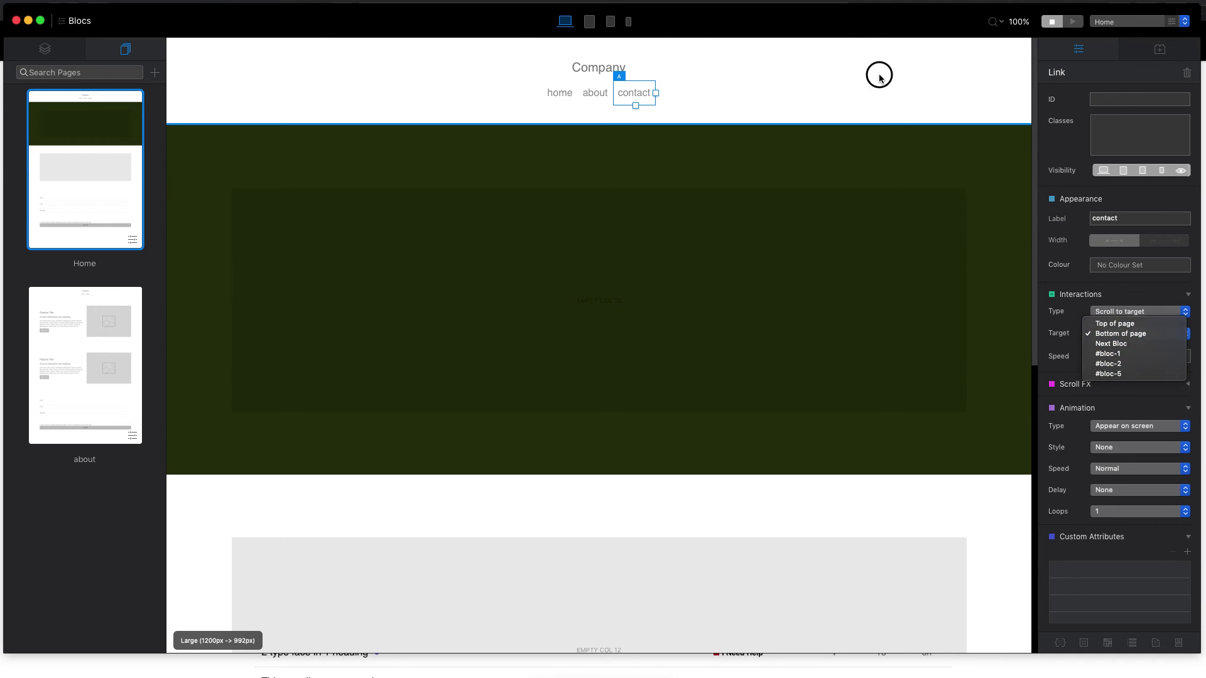
Rename the contact-form bloc's ID from bloc-5 to contact
{"action": "scroll", "coordinate": [743, 299], "scroll_direction": "down", "scroll_amount": 3}
{"action": "left_click", "coordinate": [787, 314]}
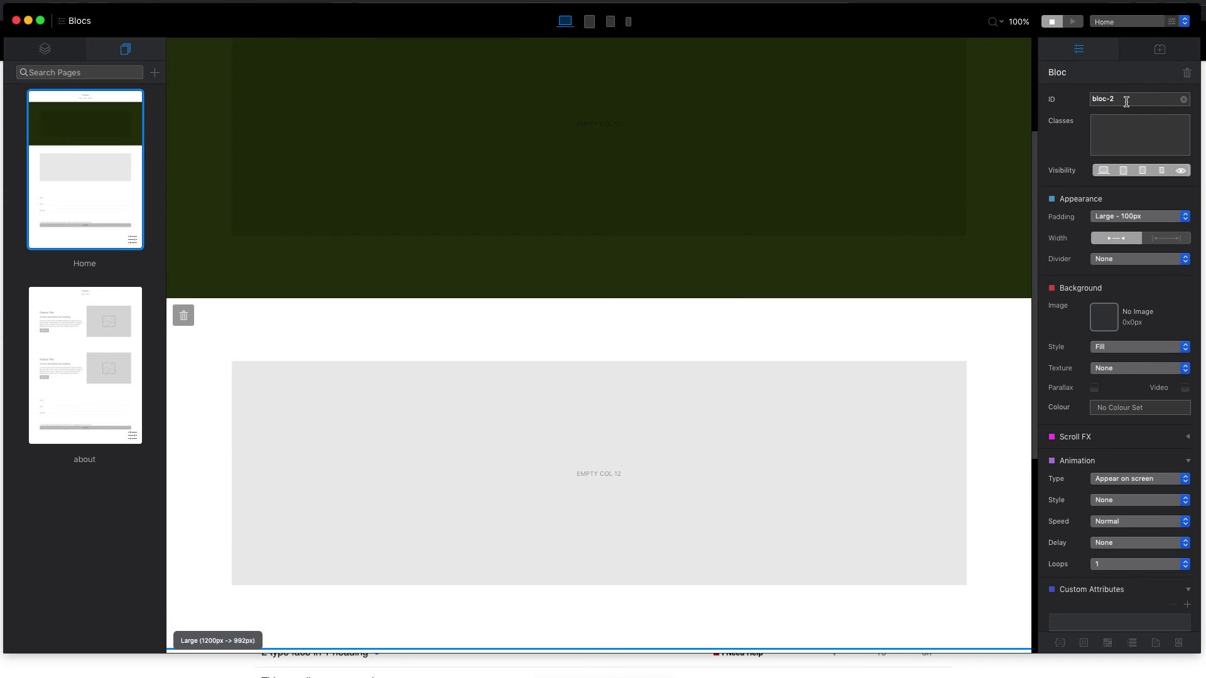
{"action": "scroll", "coordinate": [633, 327], "scroll_direction": "down", "scroll_amount": 6}
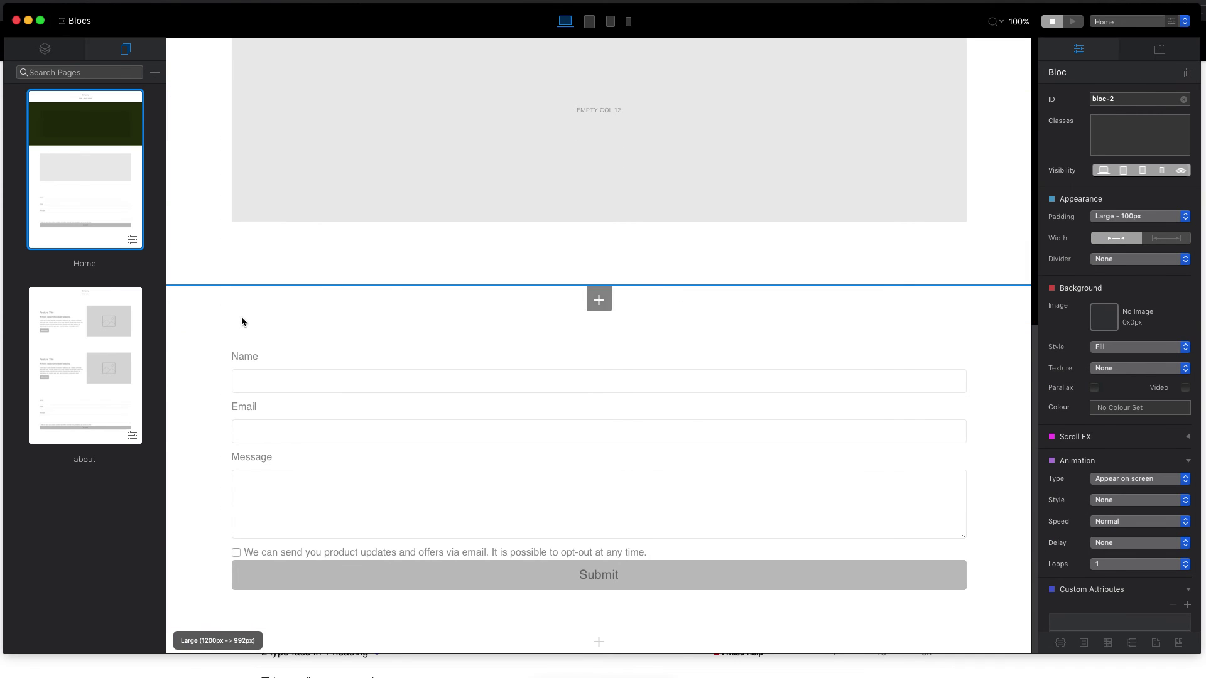
{"action": "left_click", "coordinate": [181, 328]}
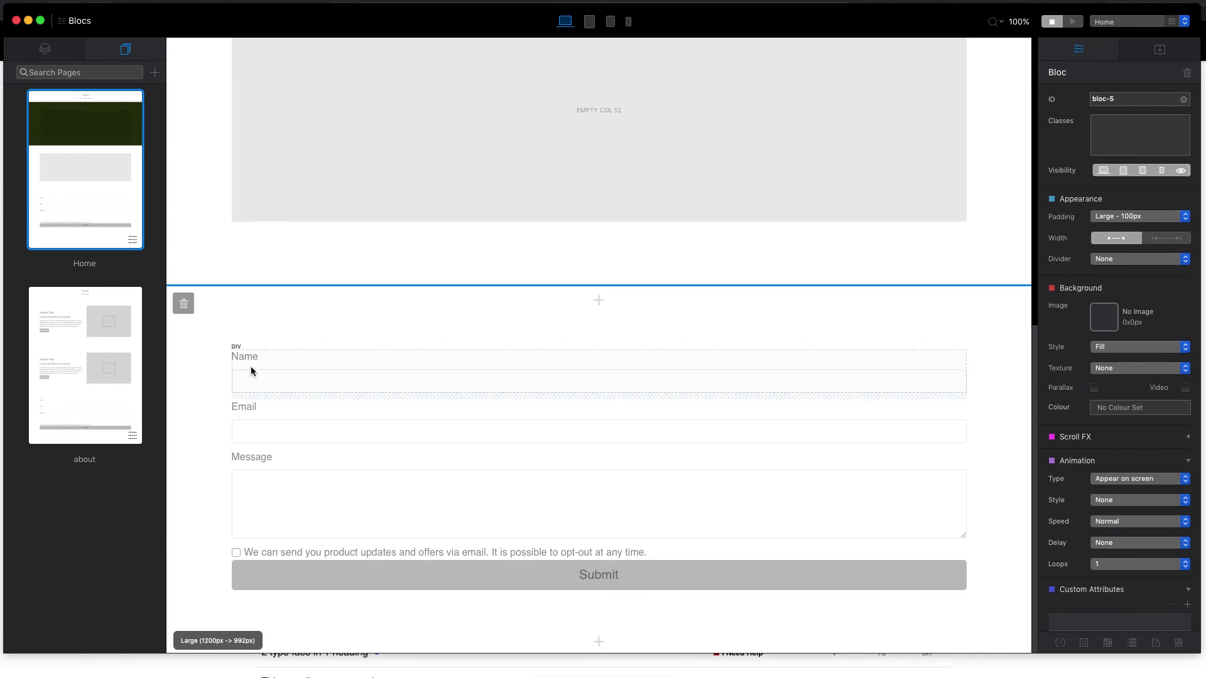
{"action": "left_click_drag", "start_coordinate": [1124, 98], "coordinate": [1087, 98]}
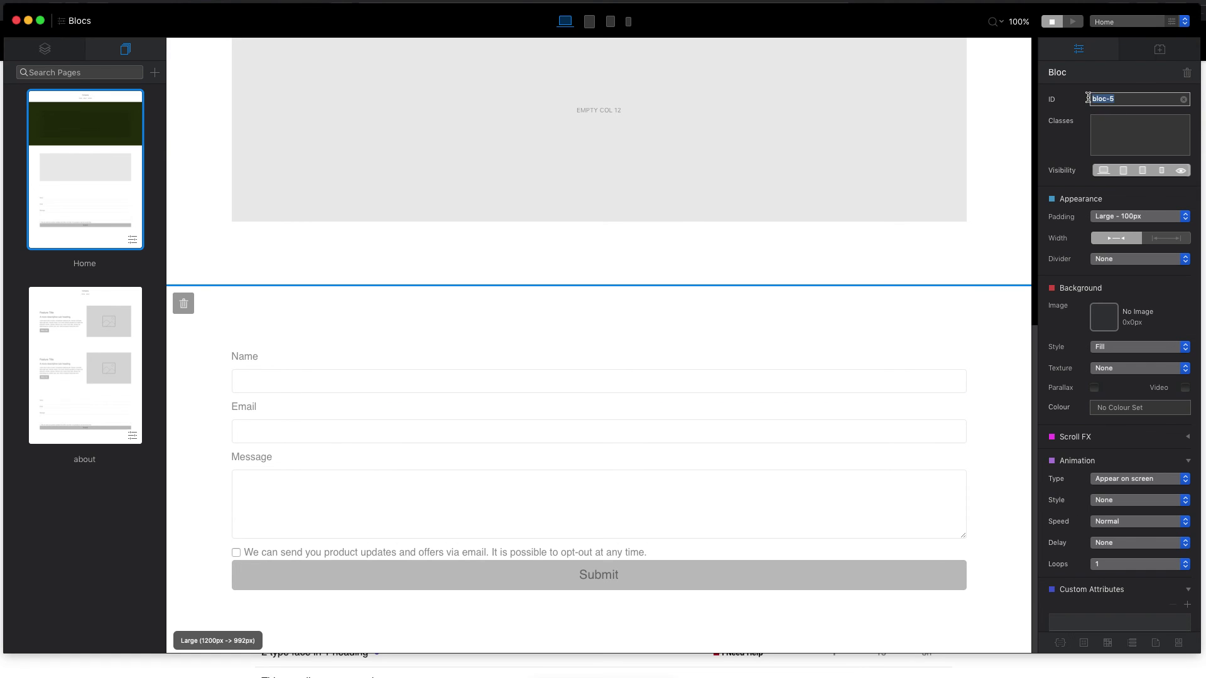
{"action": "type", "text": "contact"}
{"action": "key", "text": "Return"}
Set the contact link's scroll target to #contact and preview the site
{"action": "scroll", "coordinate": [875, 157], "scroll_direction": "up", "scroll_amount": 10}
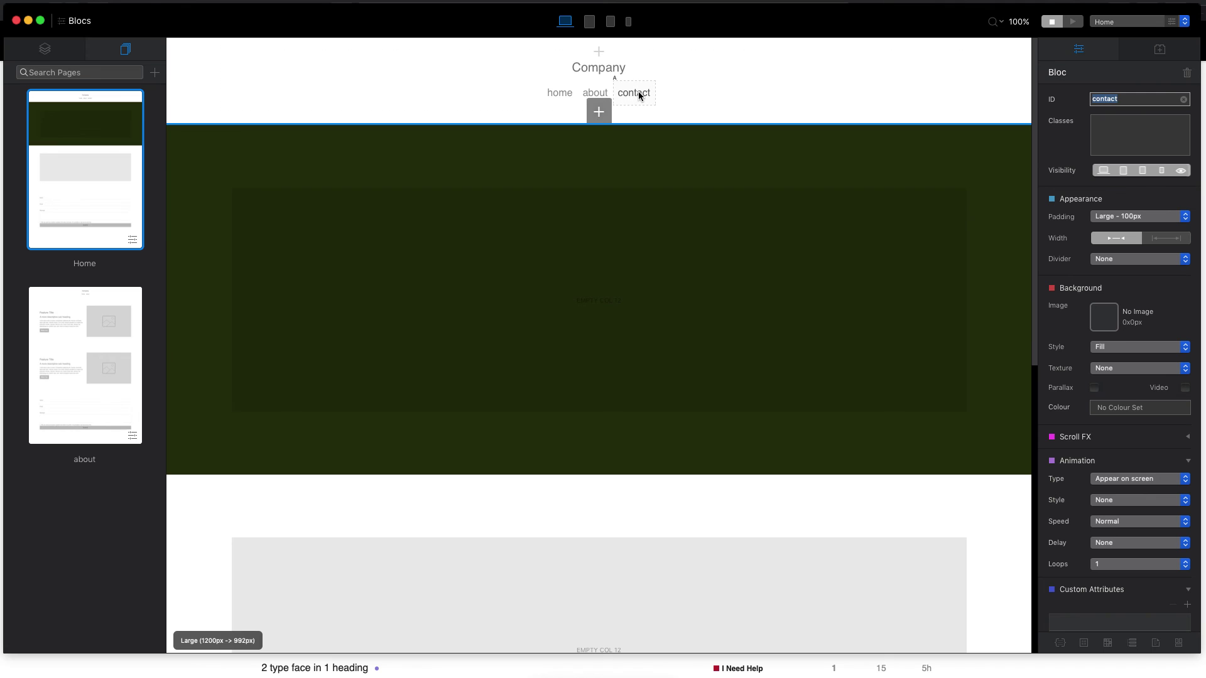
{"action": "left_click", "coordinate": [638, 93]}
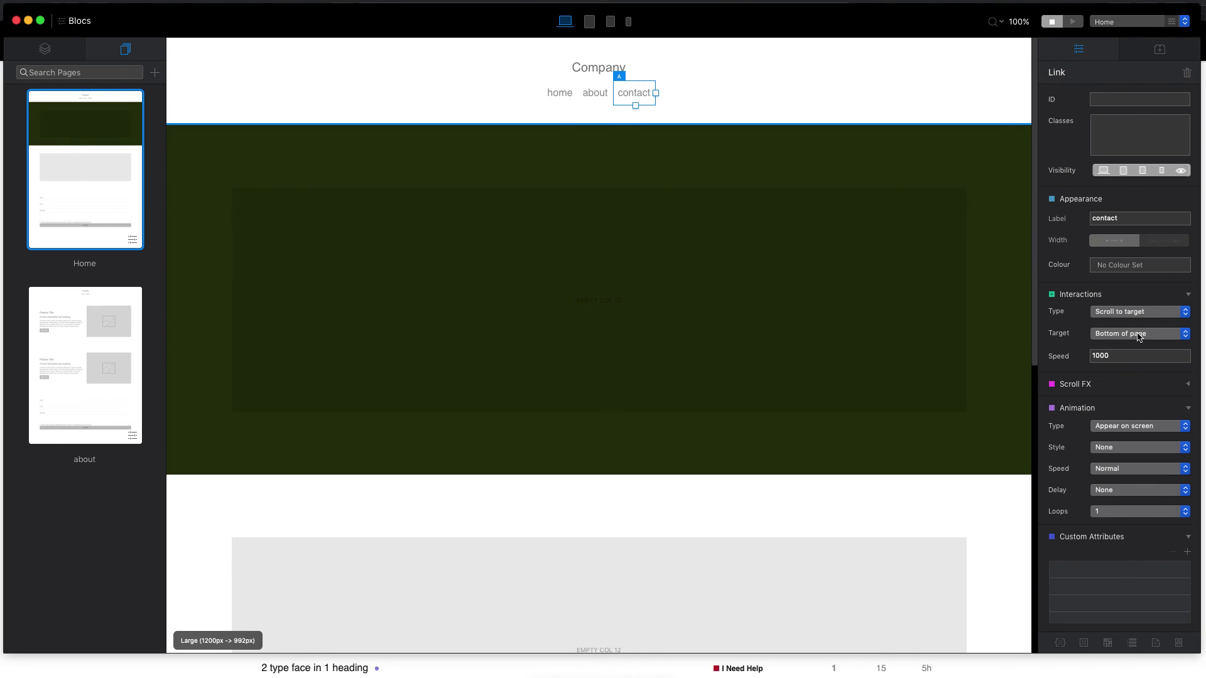
{"action": "left_click", "coordinate": [1140, 337]}
{"action": "left_click", "coordinate": [1126, 375]}
{"action": "left_click", "coordinate": [1073, 21]}
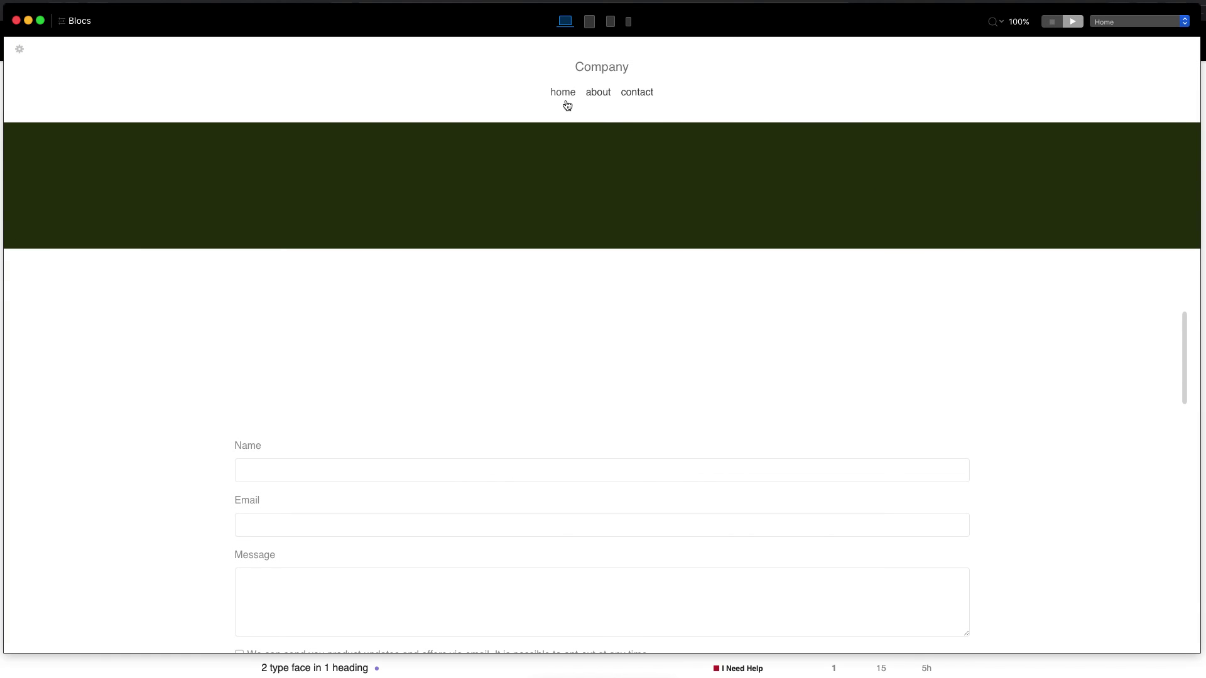
In preview, follow the home, about and contact links repeatedly, confirming contact scrolls to the form
{"action": "left_click", "coordinate": [598, 94]}
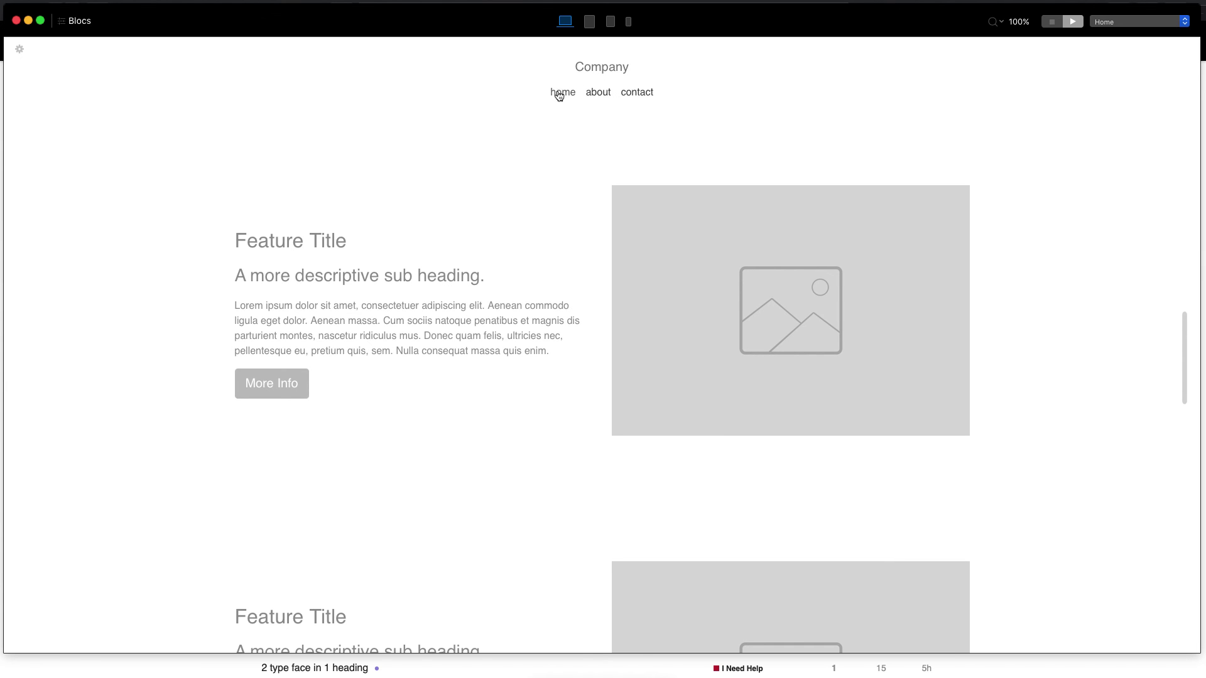
{"action": "left_click", "coordinate": [560, 95]}
{"action": "left_click", "coordinate": [598, 93]}
{"action": "left_click", "coordinate": [636, 92]}
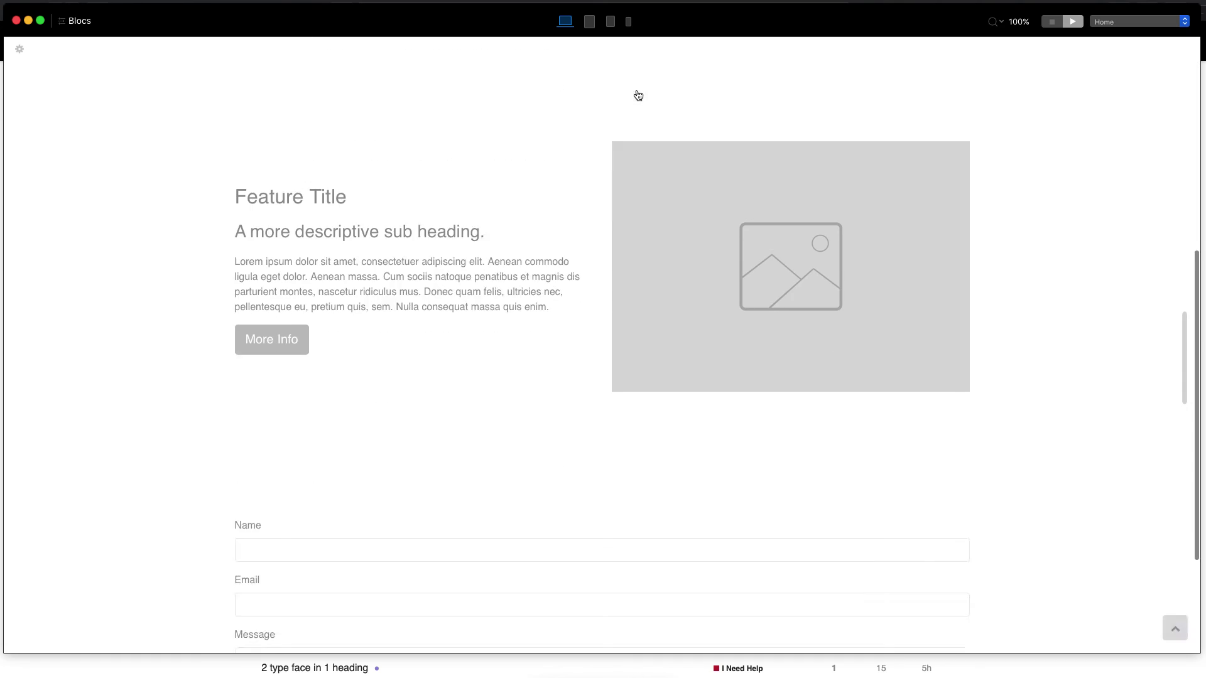
{"action": "scroll", "coordinate": [634, 96], "scroll_direction": "up", "scroll_amount": 10}
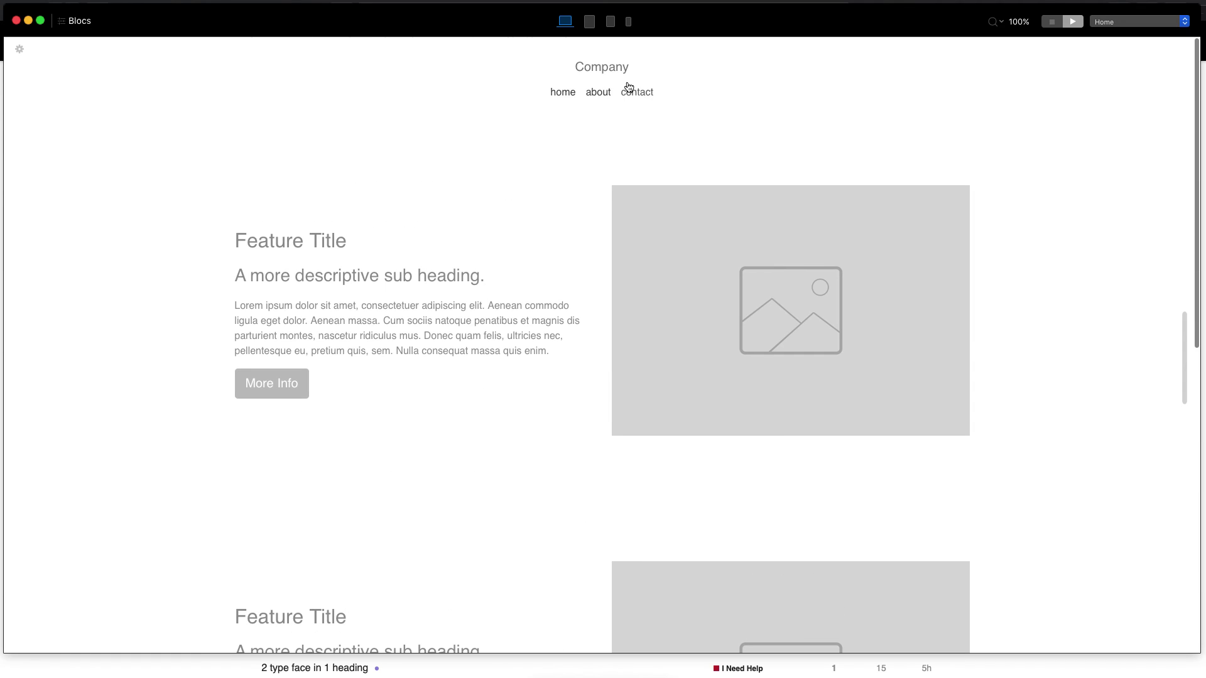
{"action": "left_click", "coordinate": [598, 92]}
{"action": "left_click", "coordinate": [563, 93]}
{"action": "left_click", "coordinate": [635, 94]}
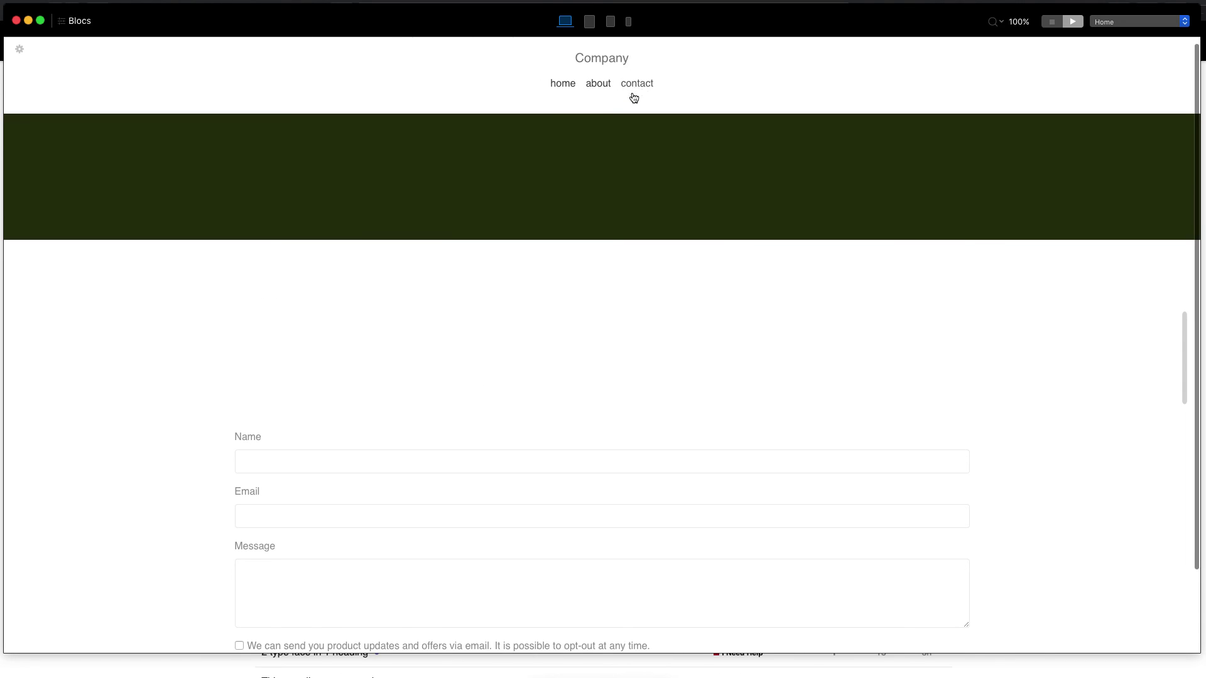
{"action": "scroll", "coordinate": [634, 94], "scroll_direction": "up", "scroll_amount": 10}
{"action": "left_click", "coordinate": [601, 93]}
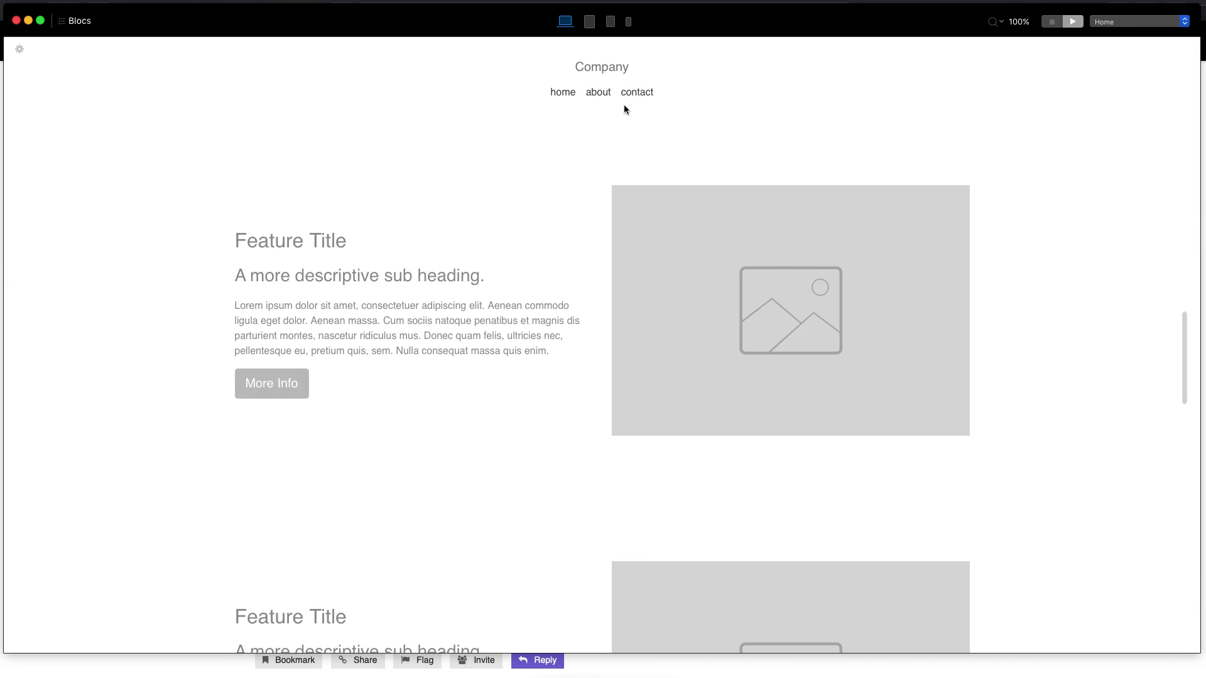
{"action": "scroll", "coordinate": [607, 125], "scroll_direction": "down", "scroll_amount": 1}
{"action": "scroll", "coordinate": [608, 124], "scroll_direction": "up", "scroll_amount": 1}
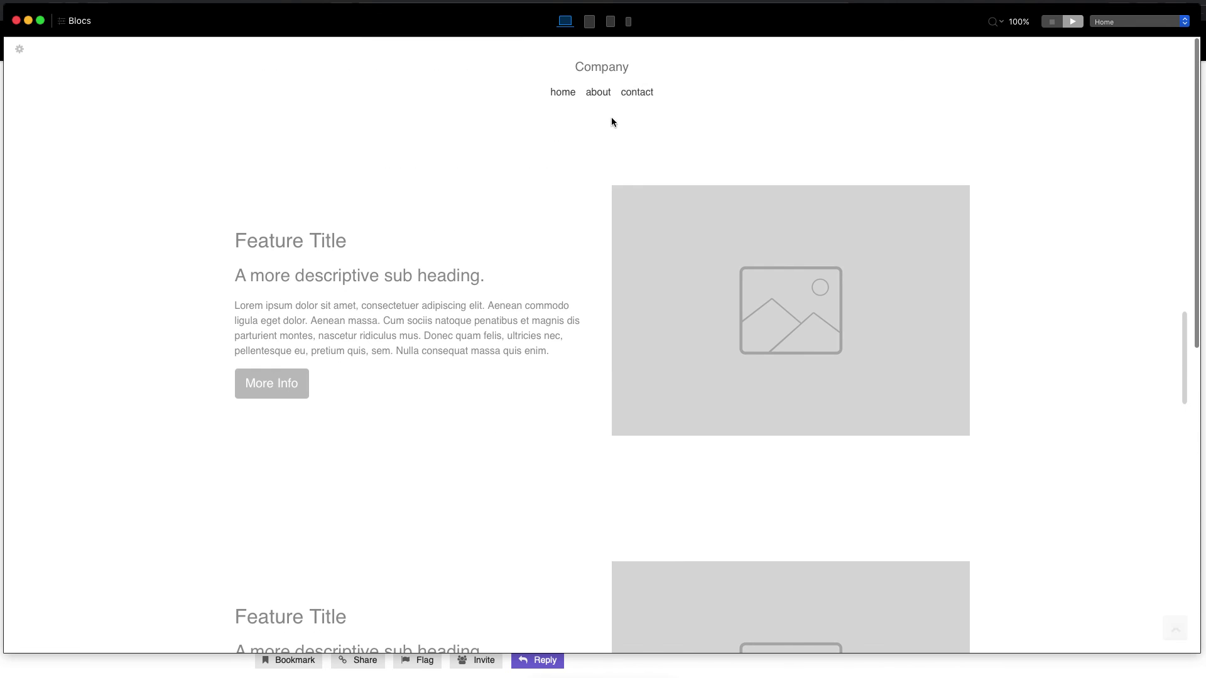
{"action": "left_click", "coordinate": [643, 96]}
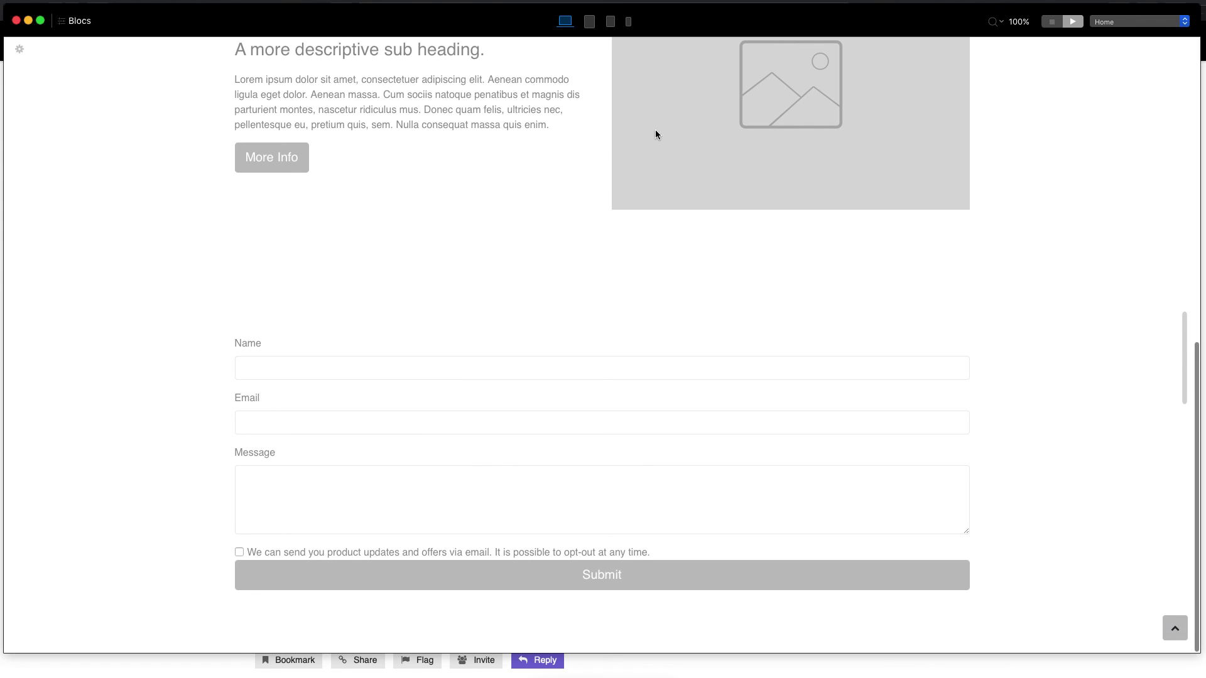